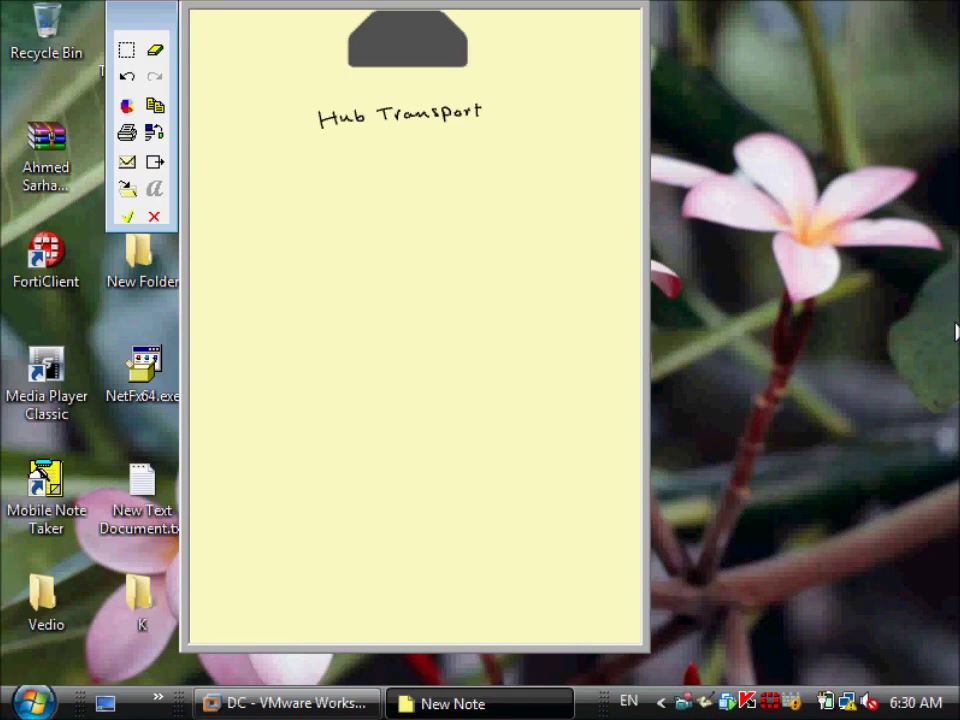
- Bring the DC VMware Workstation window in front of the Hub Transport note
{"action": "left_click", "coordinate": [290, 703]}
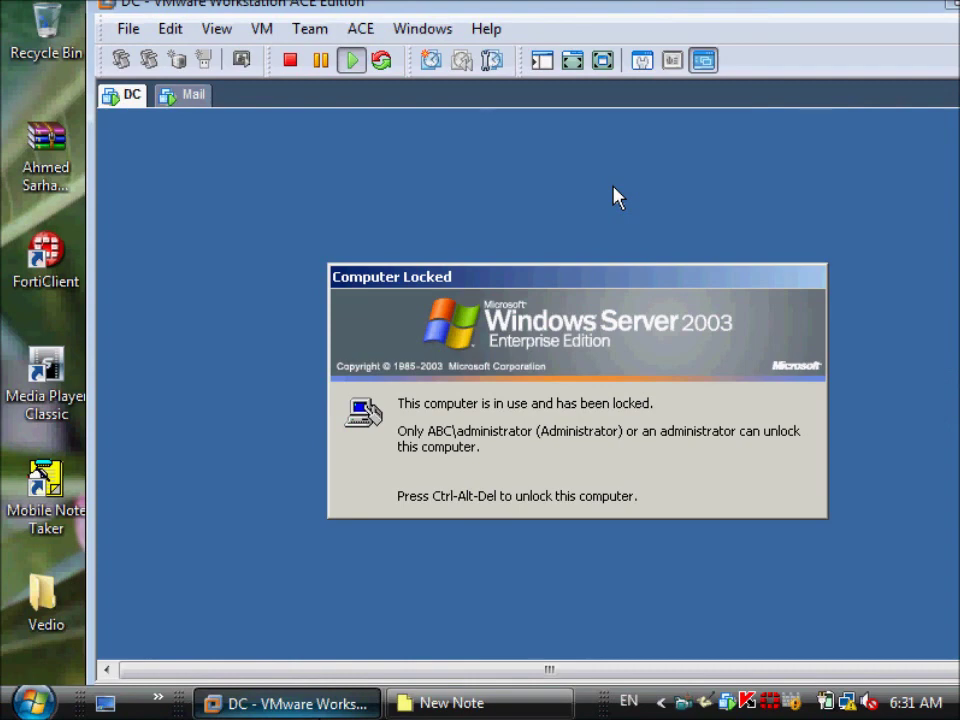
- Switch VMware to full screen and unlock the DC server with its password
{"action": "left_click", "coordinate": [602, 60]}
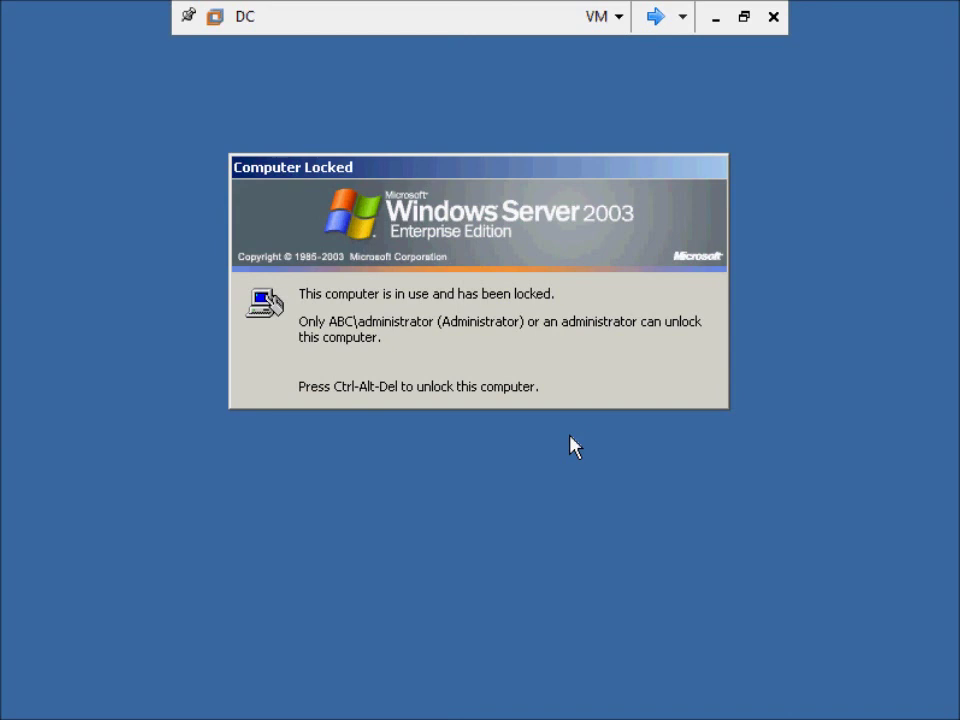
{"action": "key", "text": "ctrl+alt+End"}
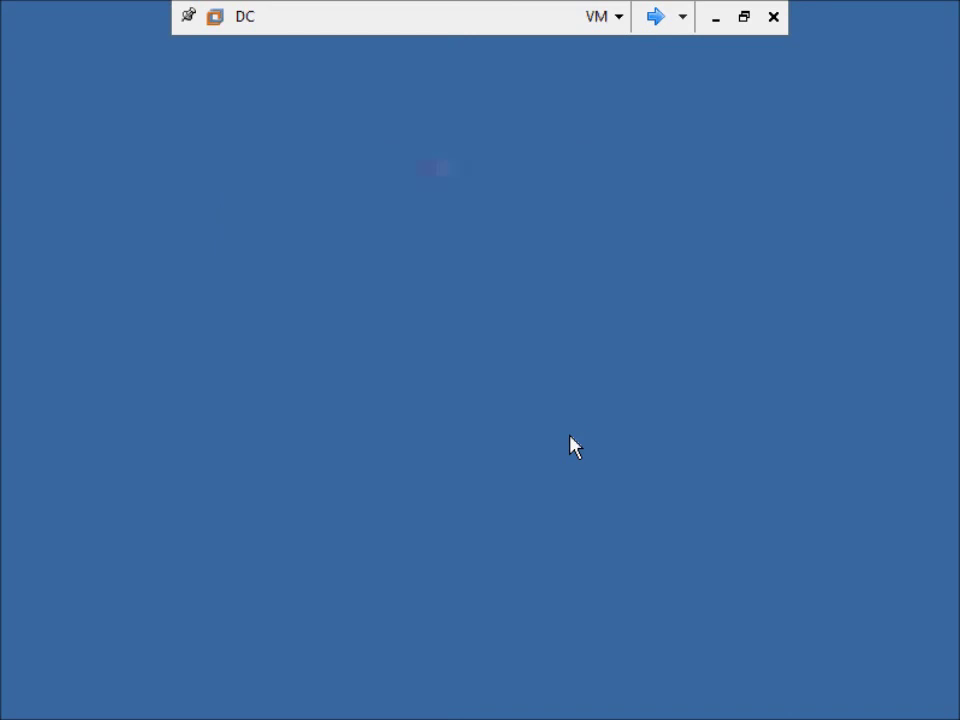
{"action": "type", "text": "••••••••"}
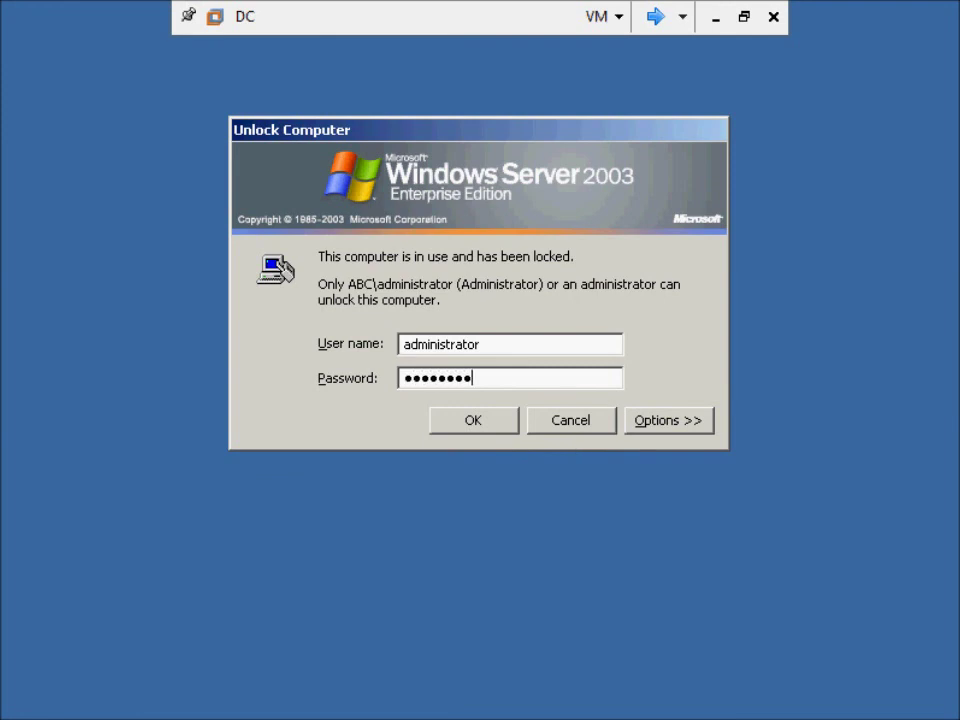
{"action": "key", "text": "Return"}
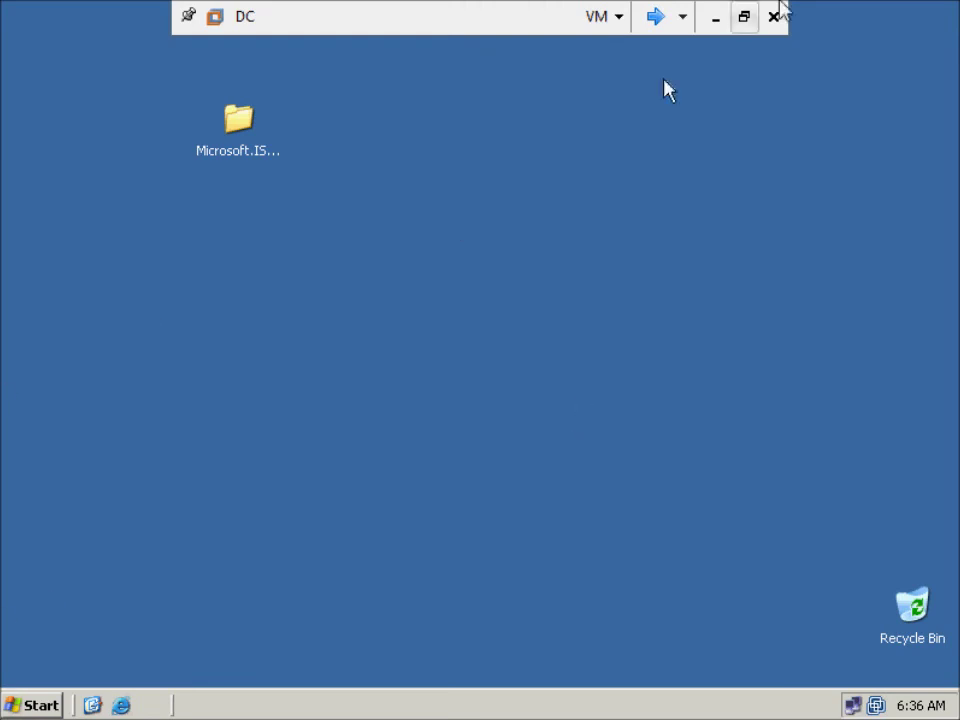
- Switch to the Mail virtual machine and unlock it with its password
{"action": "left_click", "coordinate": [679, 17]}
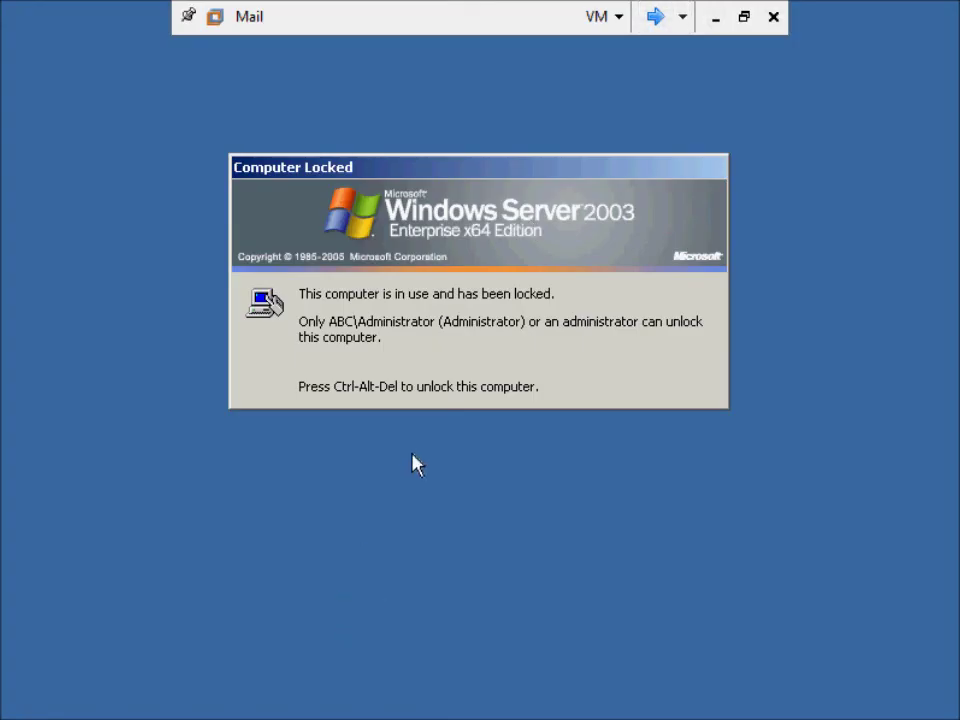
{"action": "key", "text": "ctrl+alt+Delete"}
{"action": "type", "text": "*******"}
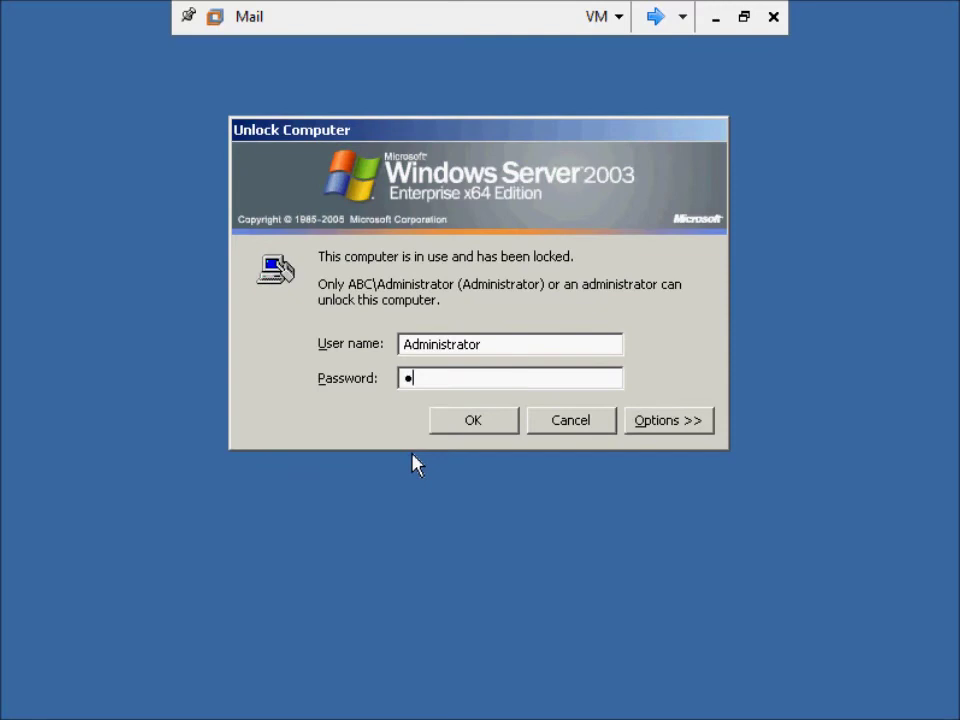
{"action": "key", "text": "Return"}
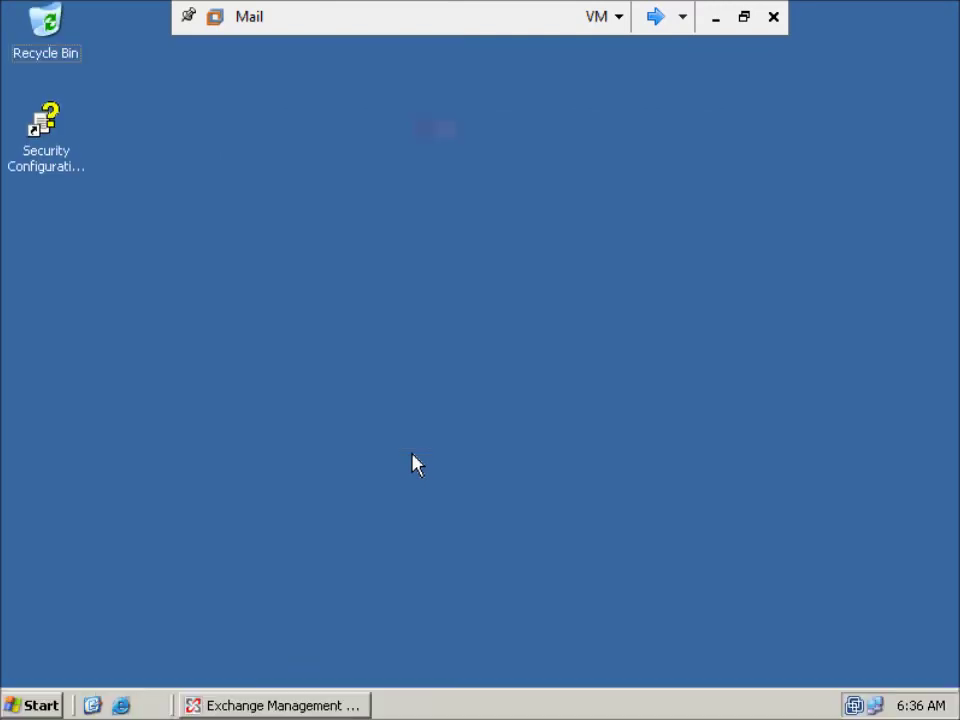
- Restore the Exchange console and open Recipient Configuration > Mailbox for abc.local
{"action": "left_click", "coordinate": [268, 705]}
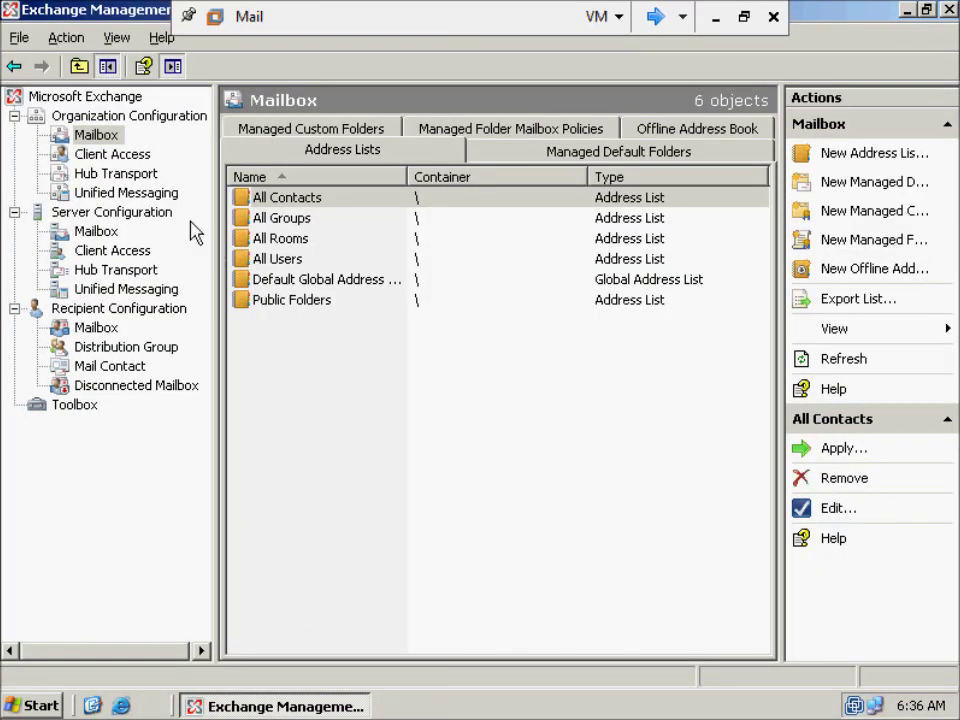
{"action": "left_click", "coordinate": [105, 314]}
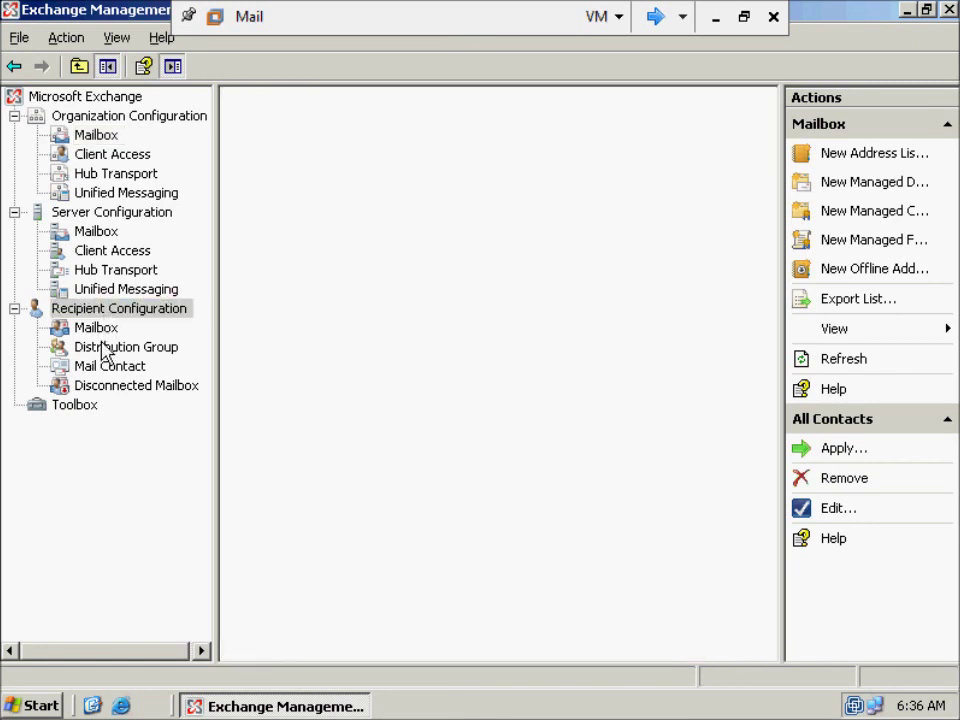
{"action": "left_click", "coordinate": [100, 329]}
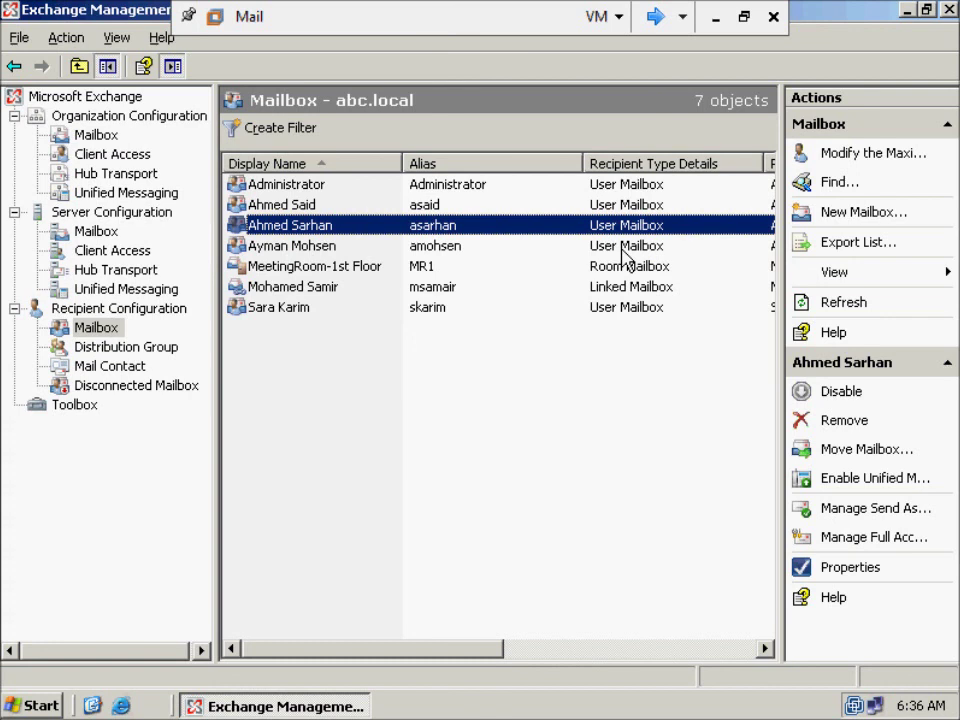
{"action": "left_click", "coordinate": [281, 211]}
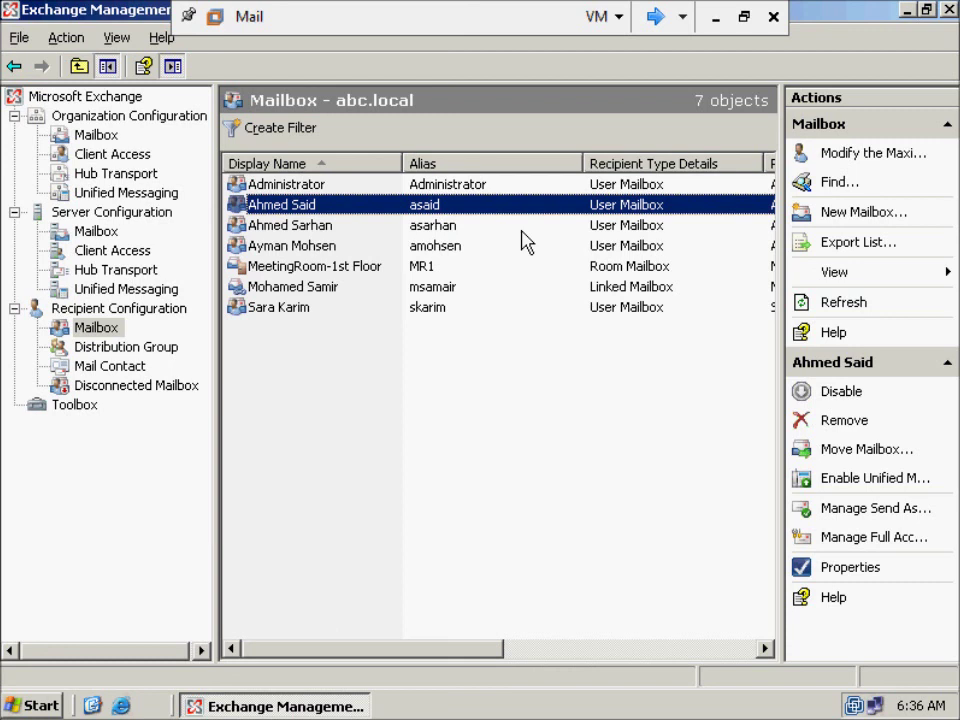
{"action": "left_click", "coordinate": [305, 227]}
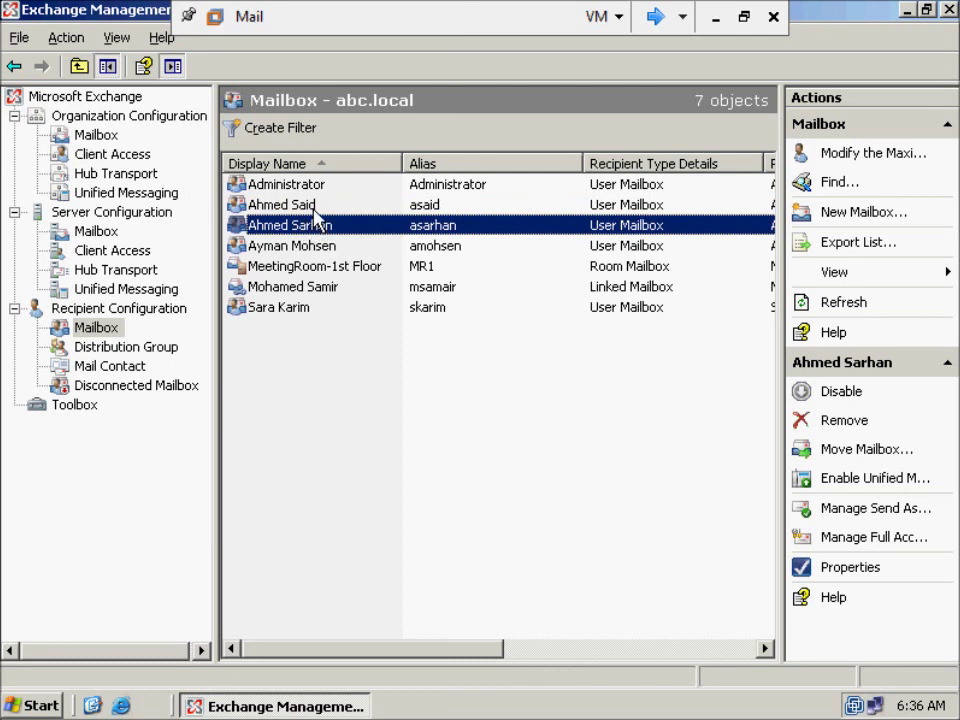
{"action": "left_click", "coordinate": [315, 207]}
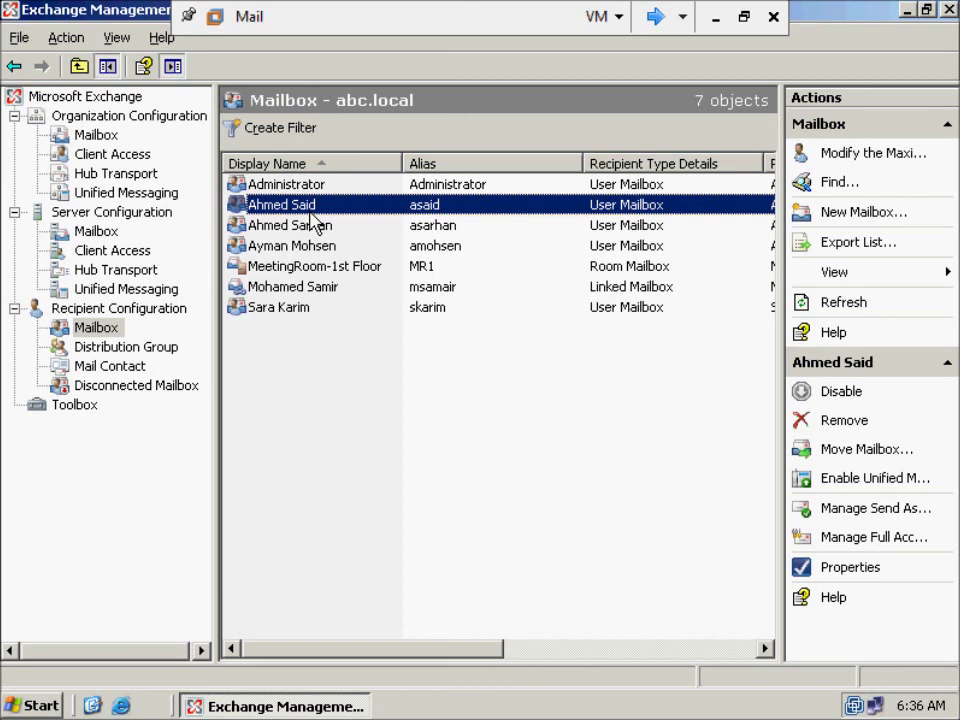
{"action": "left_click", "coordinate": [294, 231]}
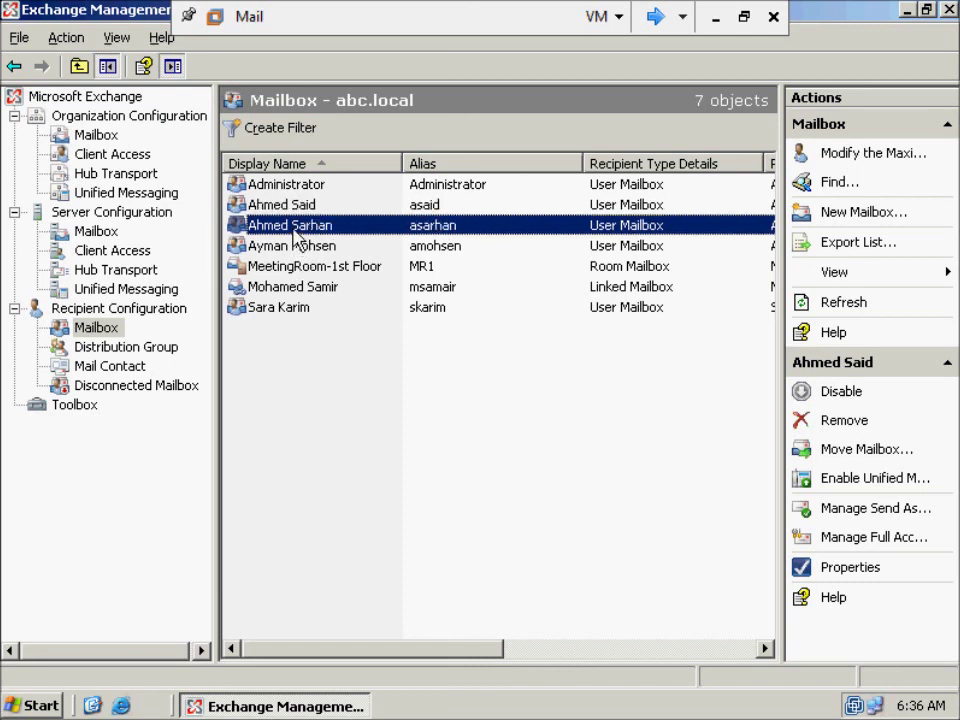
{"action": "left_click", "coordinate": [308, 208]}
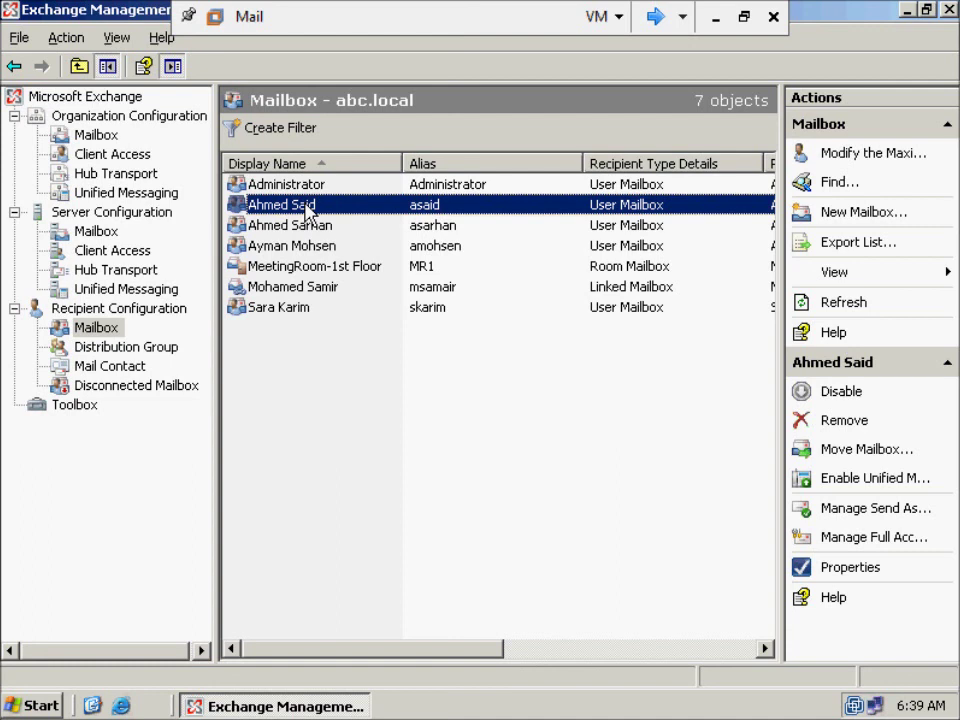
{"action": "left_click", "coordinate": [316, 422]}
{"action": "right_click", "coordinate": [316, 420]}
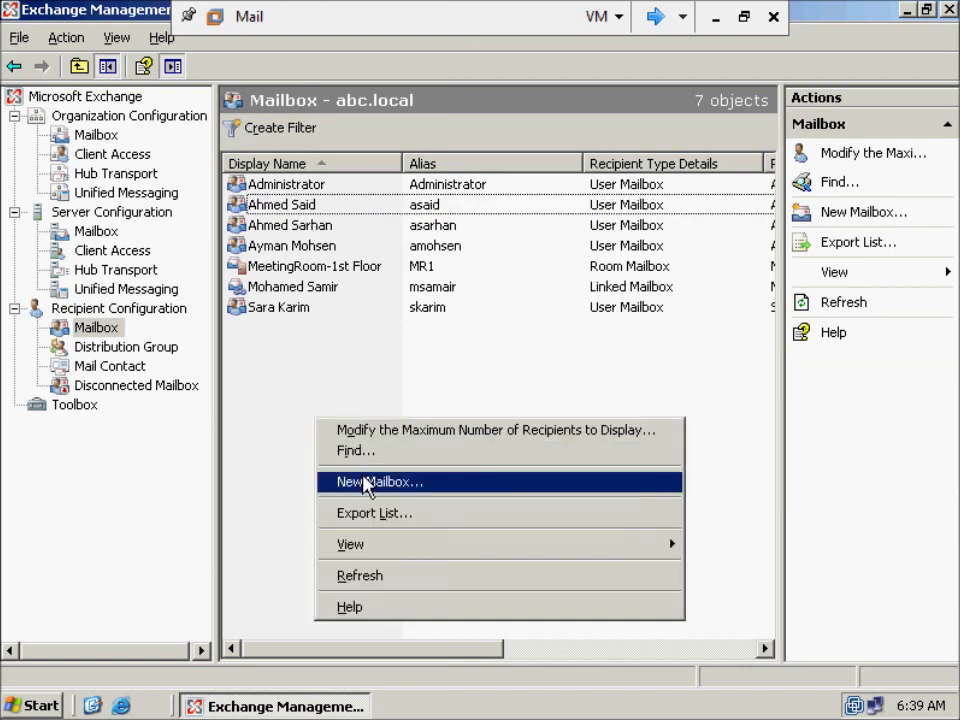
{"action": "left_click", "coordinate": [365, 483]}
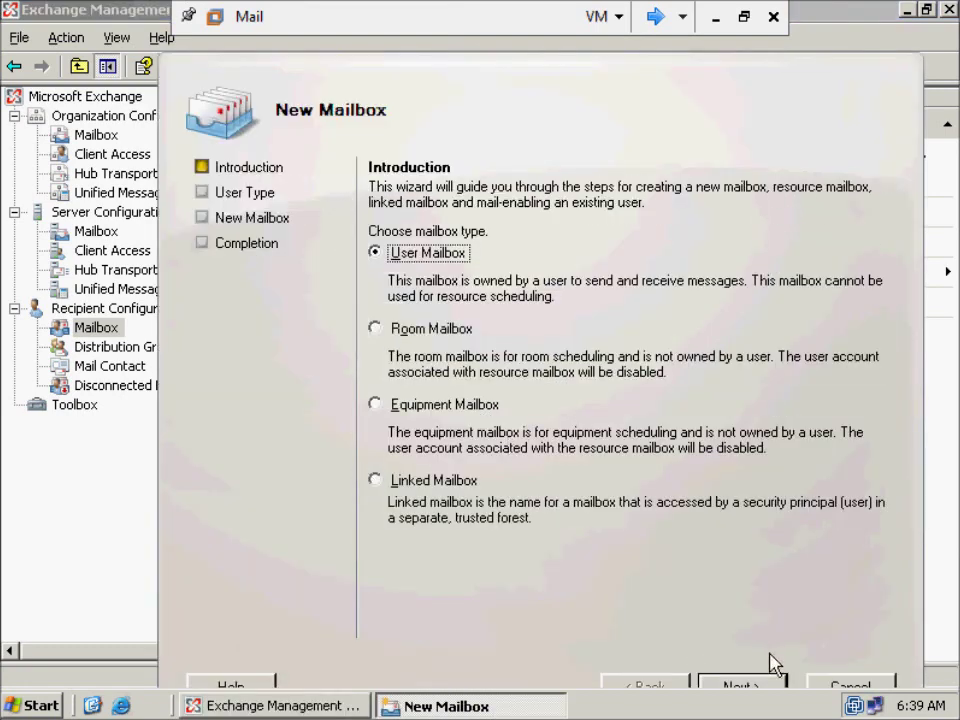
- Choose a new user mailbox and enter first name x and logon name x
{"action": "left_click", "coordinate": [763, 690]}
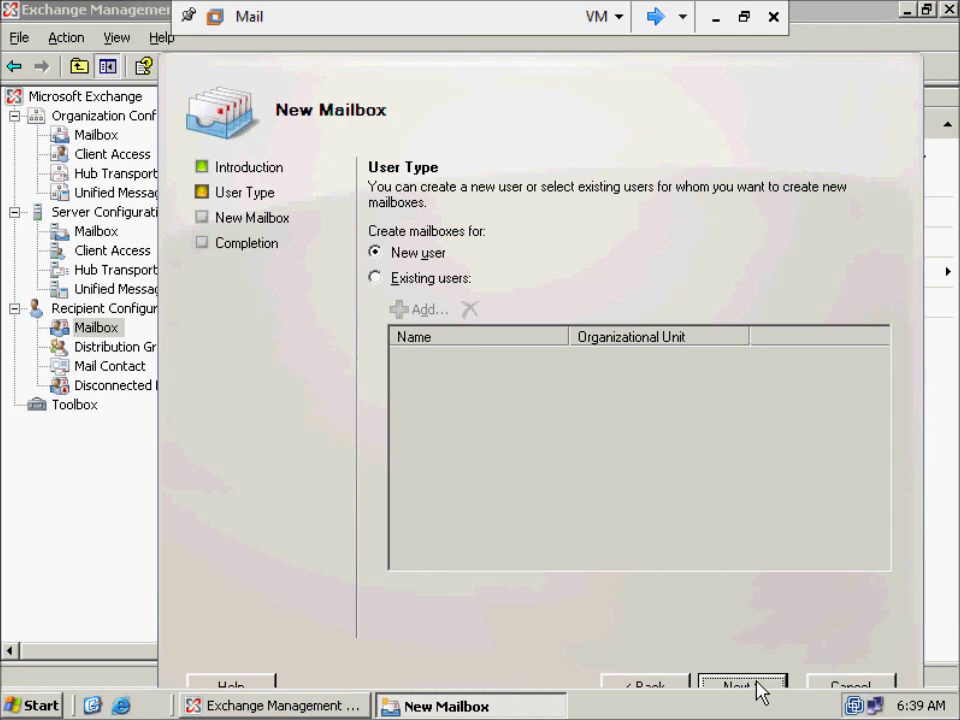
{"action": "left_click", "coordinate": [760, 690]}
{"action": "left_click", "coordinate": [469, 298]}
{"action": "type", "text": "x"}
{"action": "left_click", "coordinate": [443, 414]}
{"action": "type", "text": "x"}
- Enter the account password and a mistyped confirmation, then try to continue
{"action": "left_click", "coordinate": [529, 528]}
{"action": "type", "text": "x"}
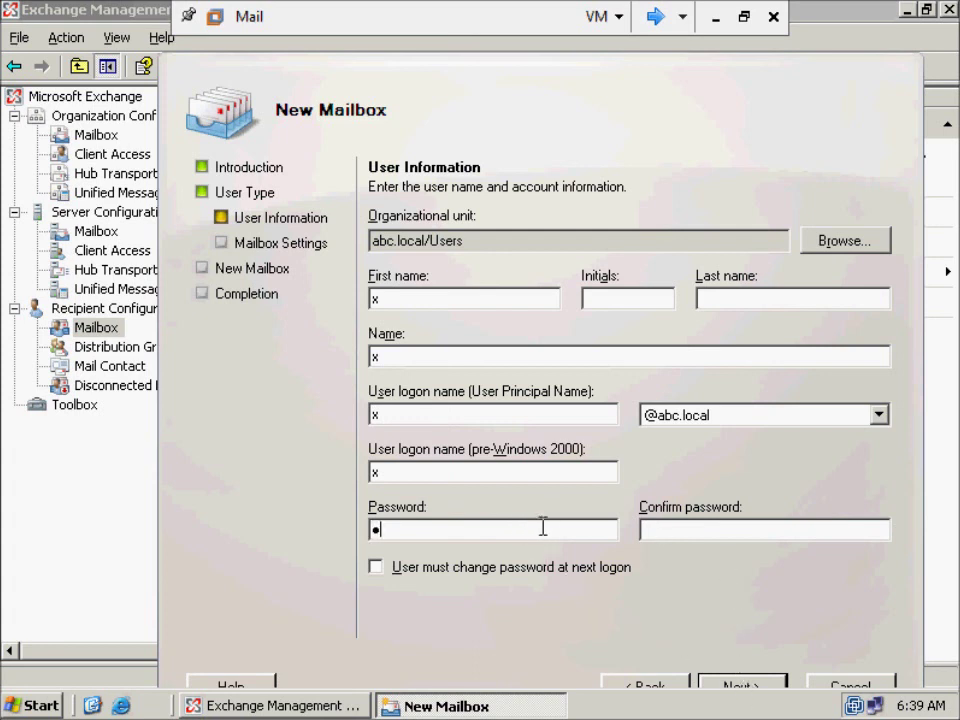
{"action": "key", "text": "BackSpace"}
{"action": "type", "text": "P@ssw0rd"}
{"action": "key", "text": "Tab"}
{"action": "type", "text": "P@ssw0rdd"}
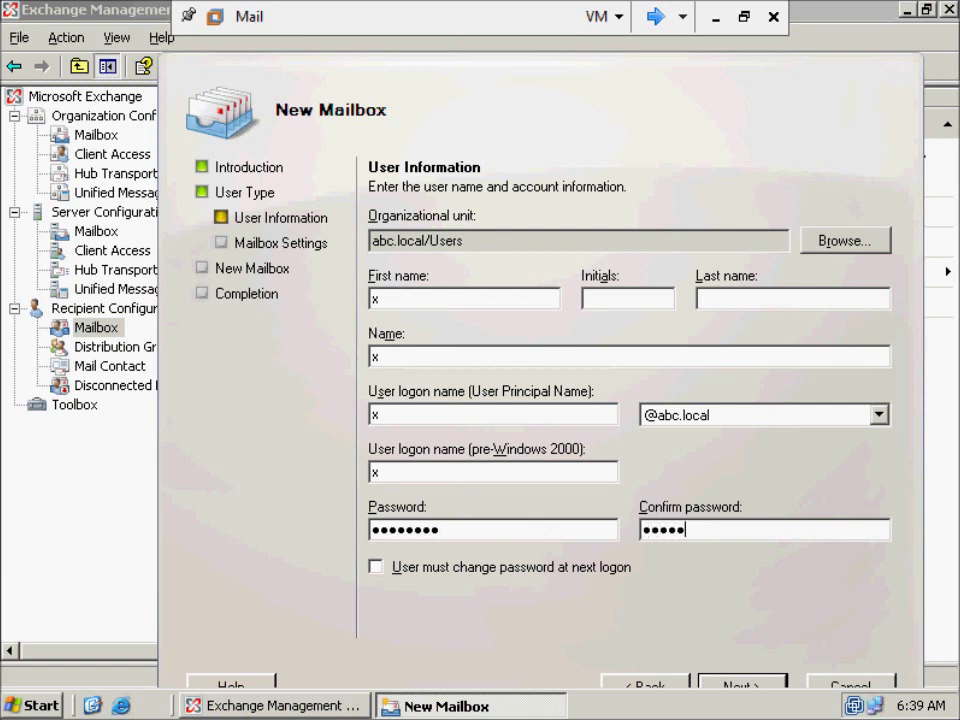
{"action": "key", "text": "Return"}
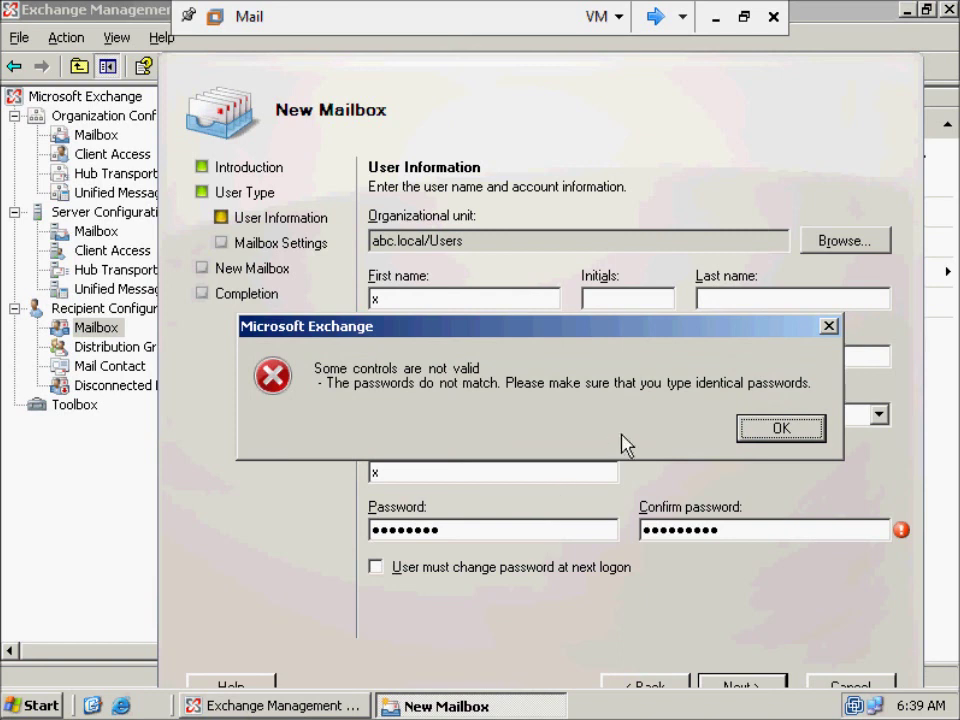
- Dismiss the mismatch error, retype the confirmation password, and continue to Mailbox Settings
{"action": "left_click", "coordinate": [761, 429]}
{"action": "left_click_drag", "start_coordinate": [746, 527], "coordinate": [564, 529]}
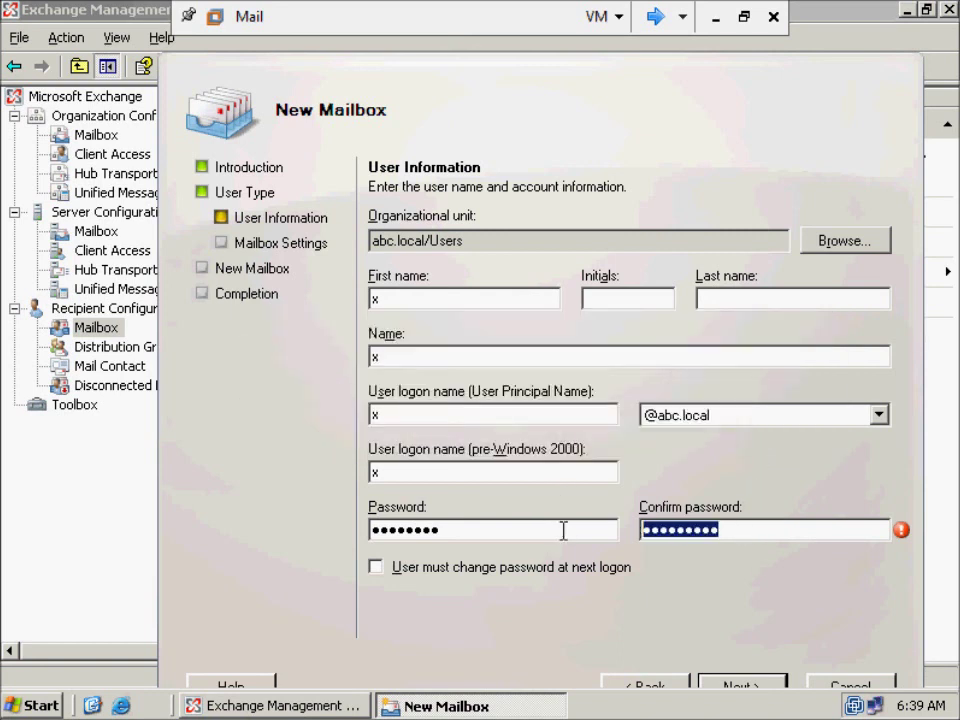
{"action": "type", "text": "P@ssw0rd1"}
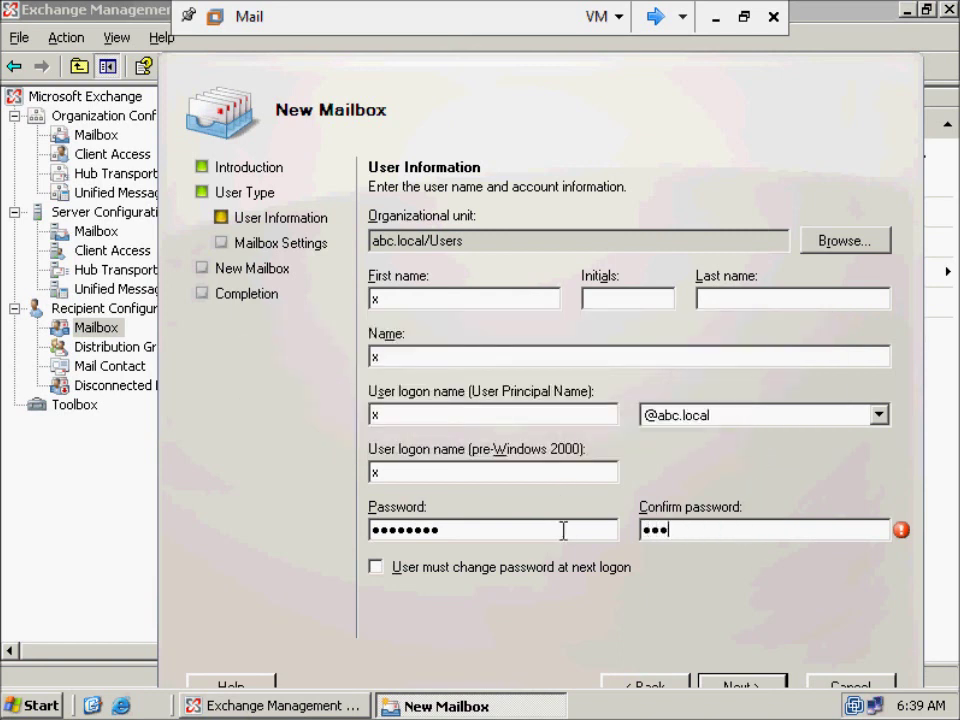
{"action": "key", "text": "Return"}
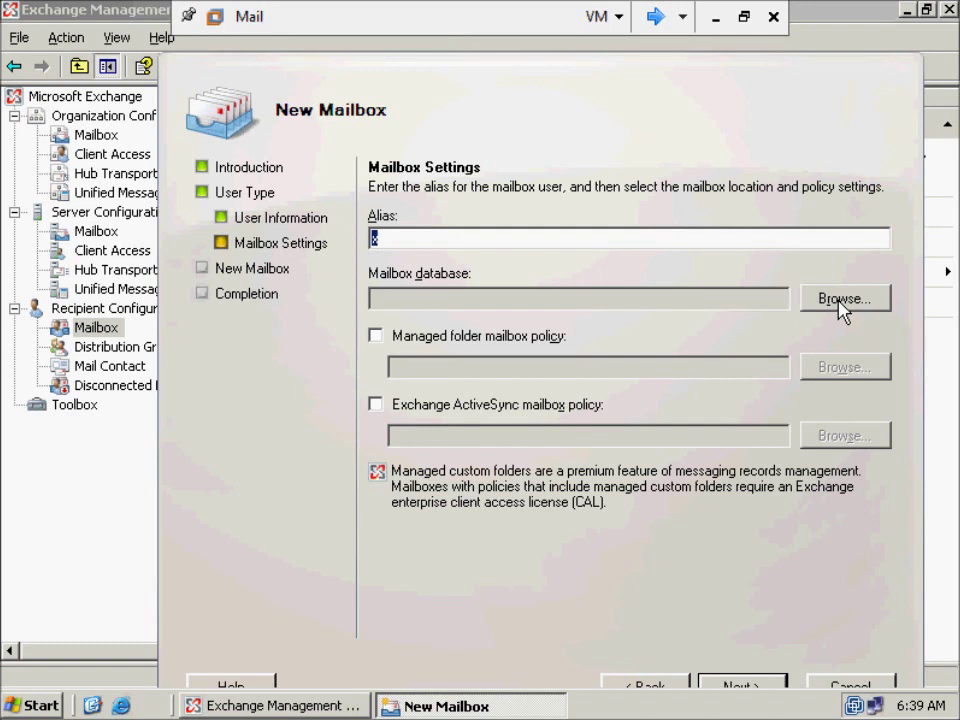
- Browse the mailbox database list, close it without choosing one, then cancel the wizard
{"action": "left_click", "coordinate": [842, 300]}
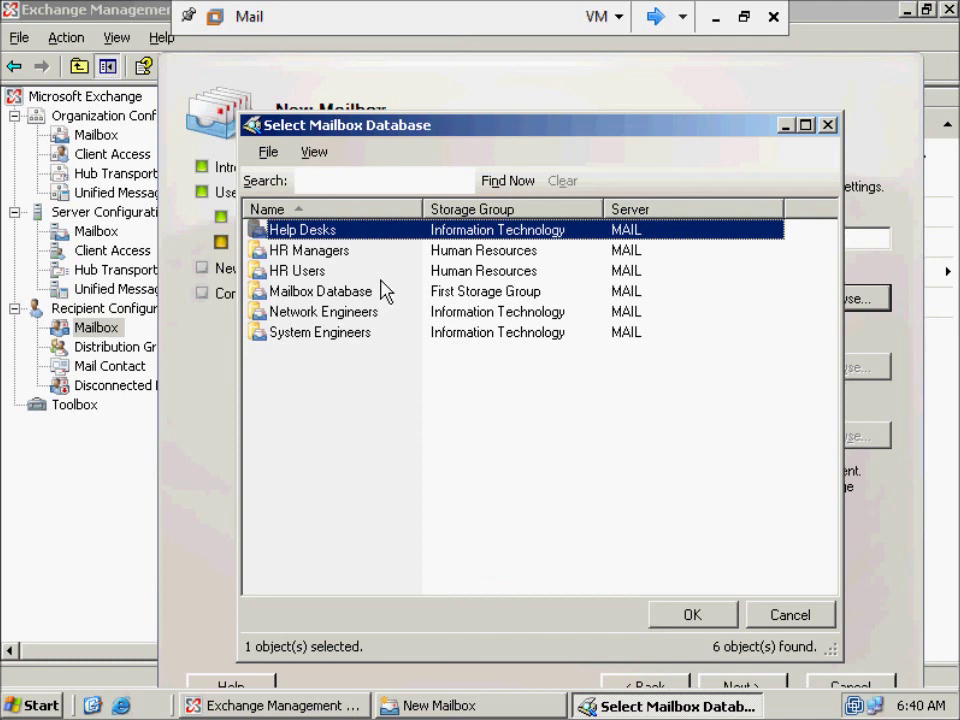
{"action": "left_click", "coordinate": [764, 615]}
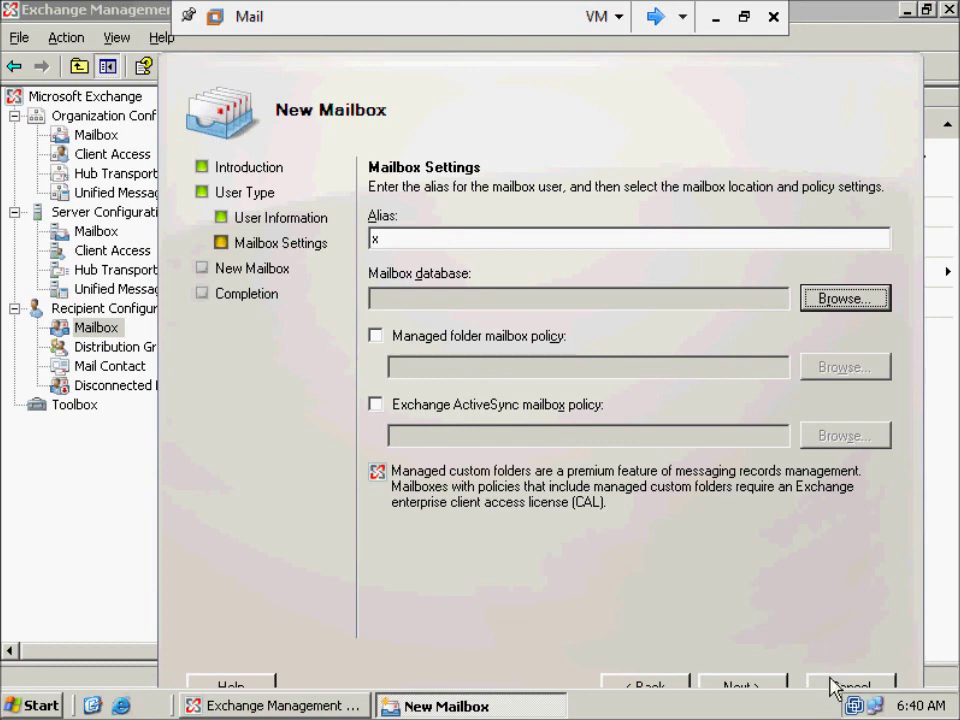
{"action": "left_click", "coordinate": [832, 685]}
- Confirm closing the New Mailbox wizard, returning to the 7-mailbox abc.local list
{"action": "left_click", "coordinate": [570, 433]}
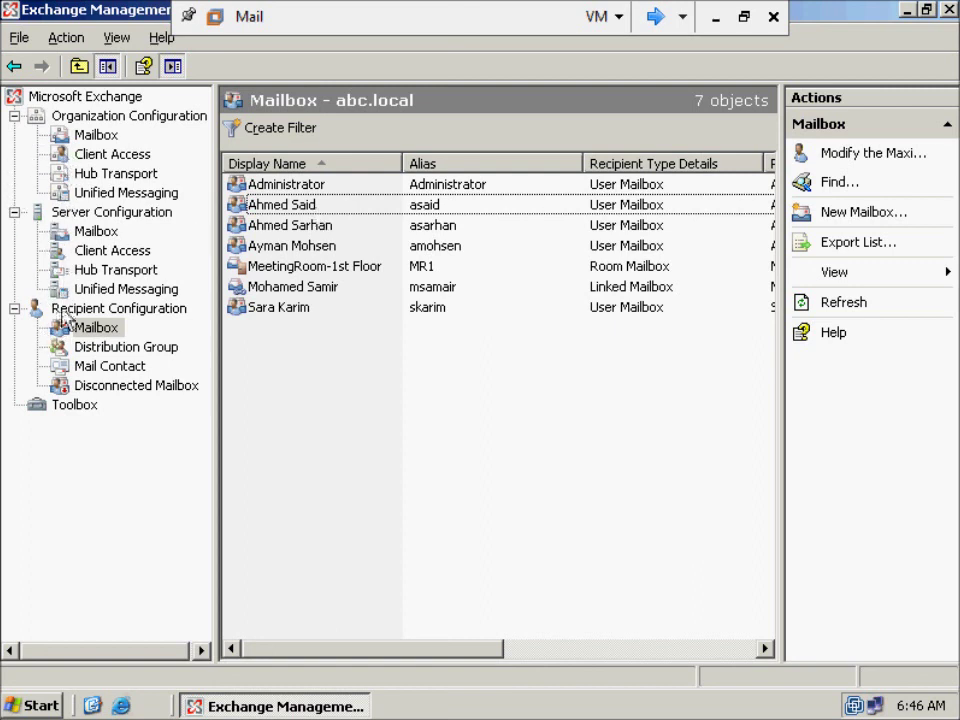
- Open Server Configuration > Mailbox to view the MAIL server's storage groups and databases
{"action": "left_click", "coordinate": [100, 232]}
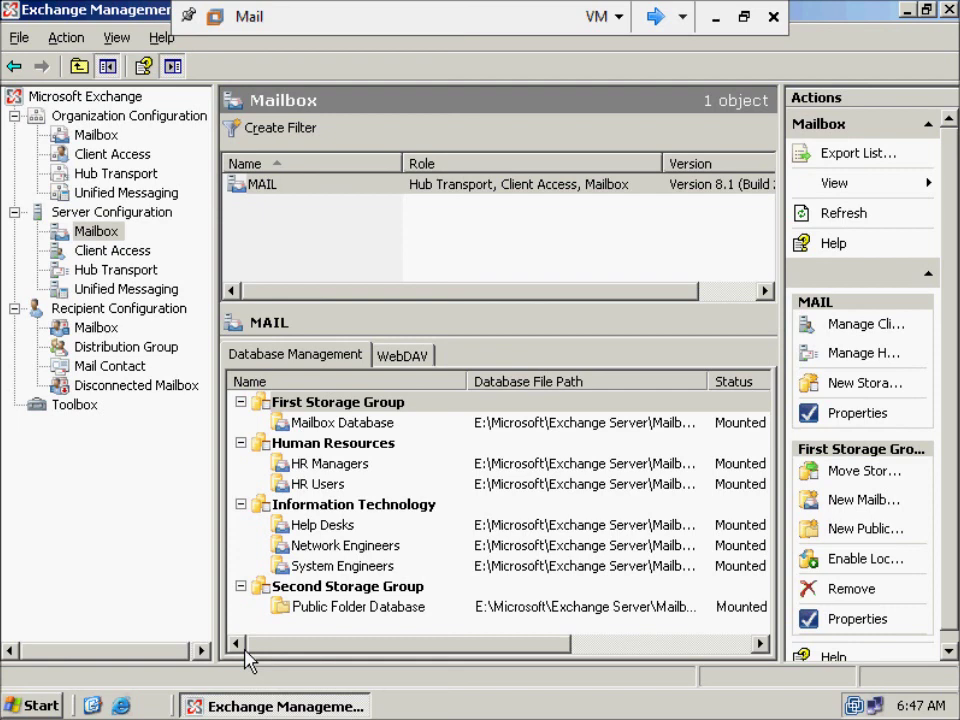
- Return to the Mail VM's Exchange console and select Organization Configuration
{"action": "left_click", "coordinate": [716, 17]}
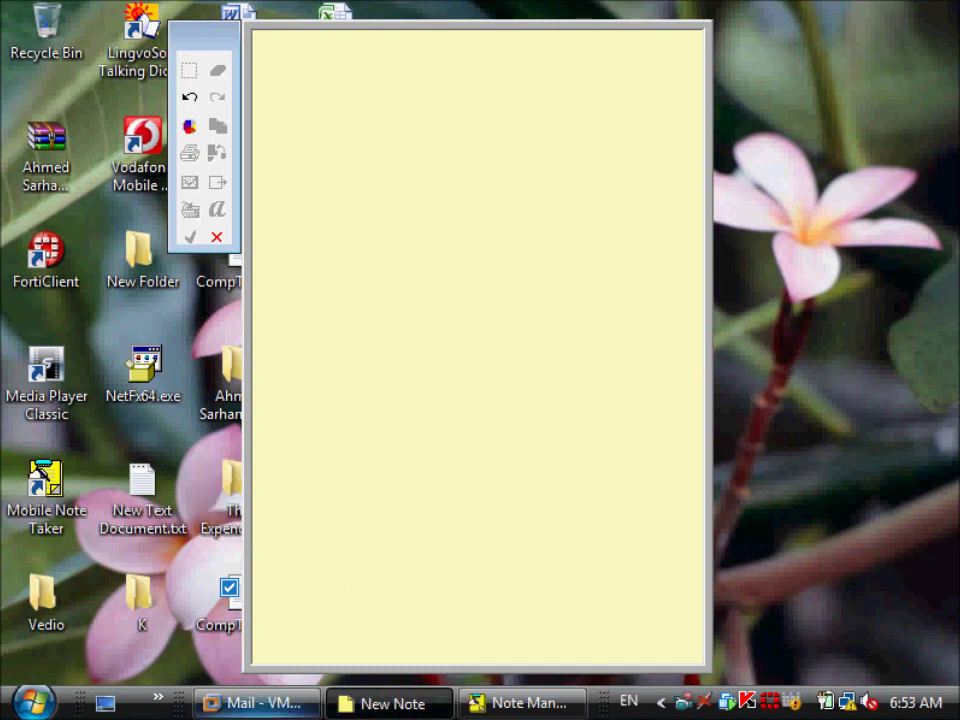
{"action": "left_click", "coordinate": [278, 705]}
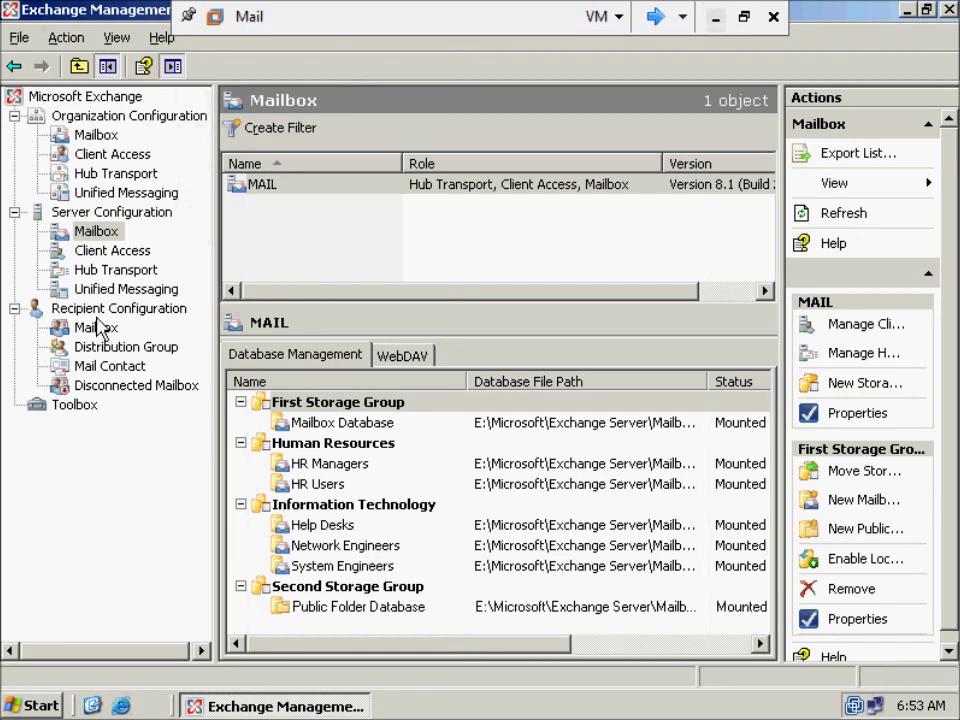
{"action": "left_click", "coordinate": [90, 117]}
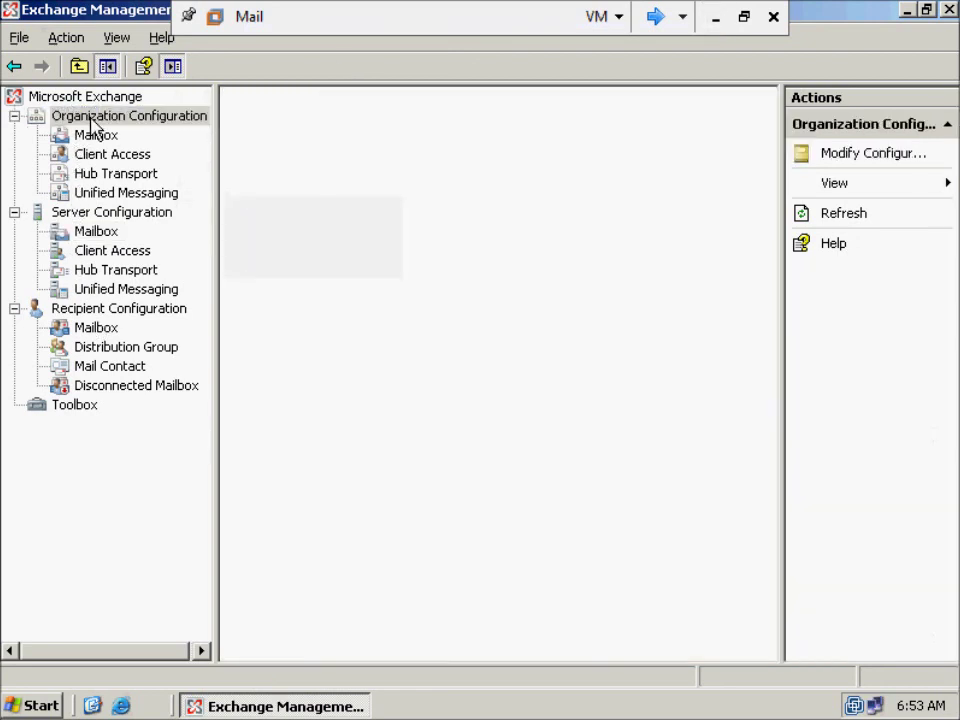
- Select Hub Transport under Organization Configuration, showing an empty Transport Rules list
{"action": "left_click", "coordinate": [112, 176]}
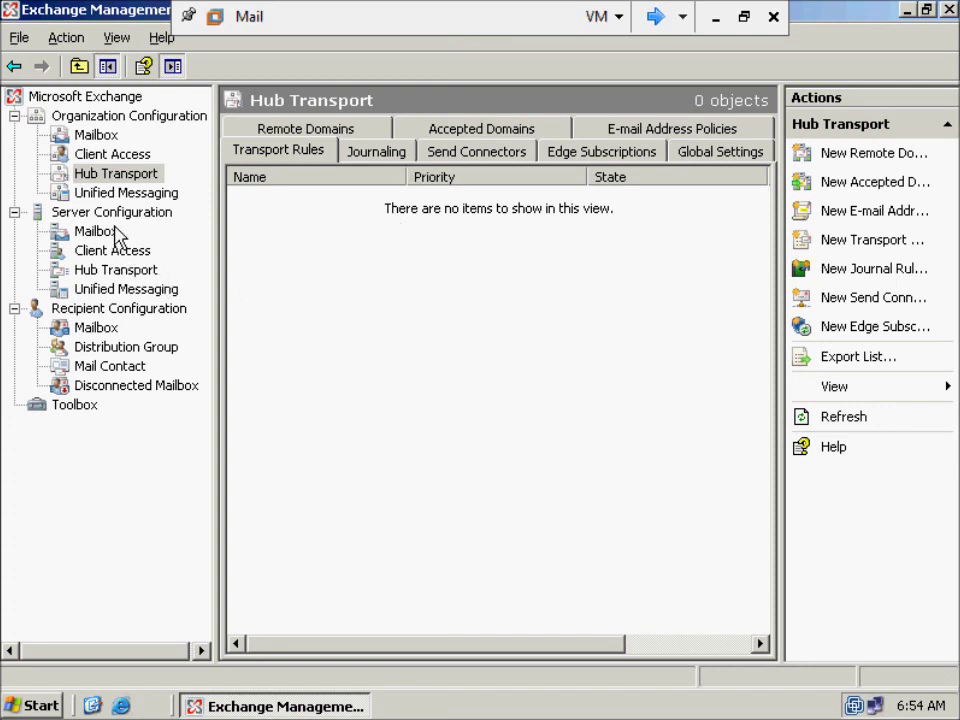
- Move from the MAIL server's receive connectors to the organization's Send Connectors and begin a new one
{"action": "left_click", "coordinate": [122, 272]}
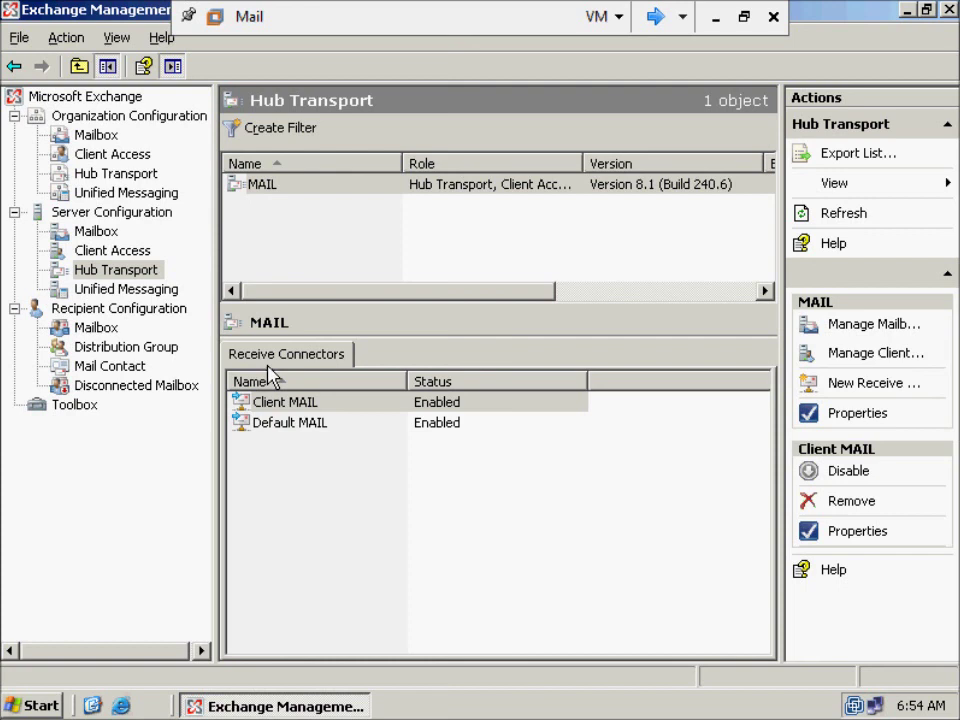
{"action": "left_click", "coordinate": [124, 180]}
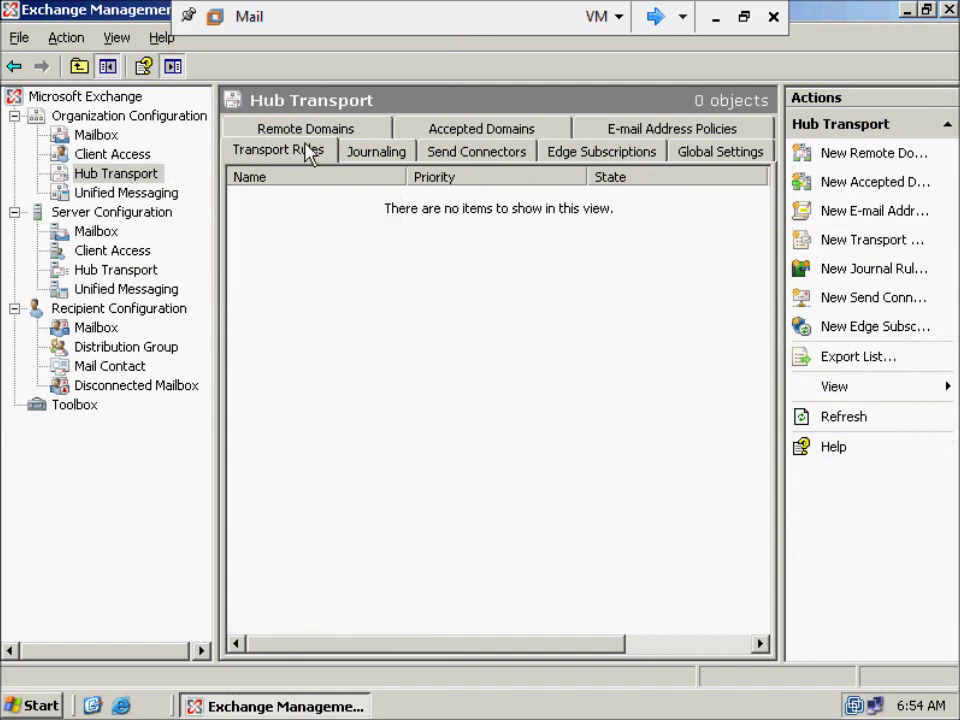
{"action": "left_click", "coordinate": [478, 156]}
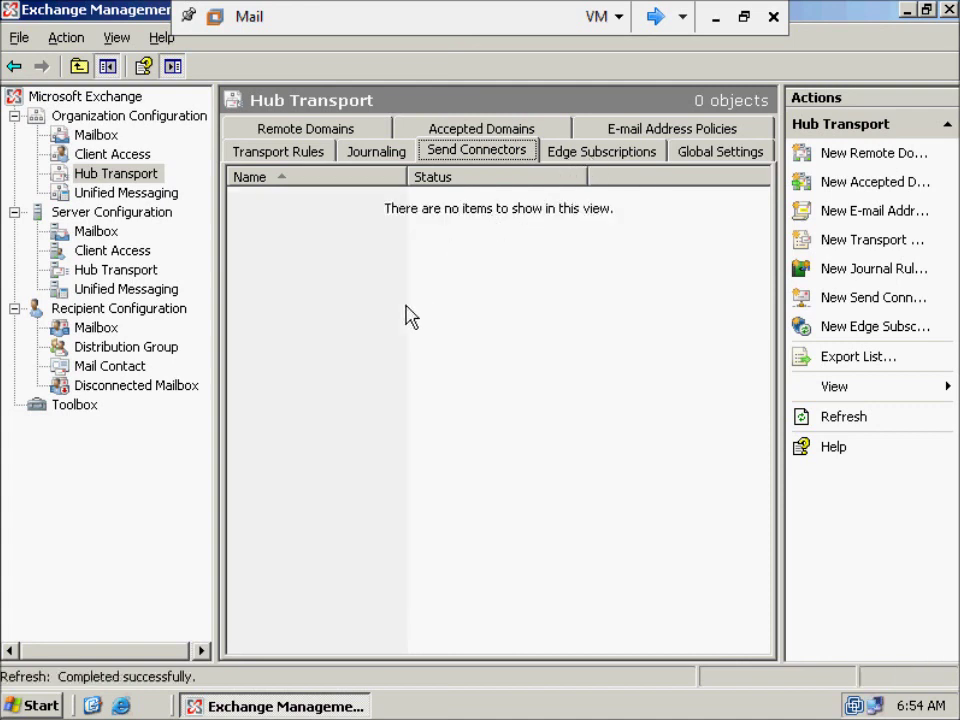
{"action": "left_click", "coordinate": [837, 305]}
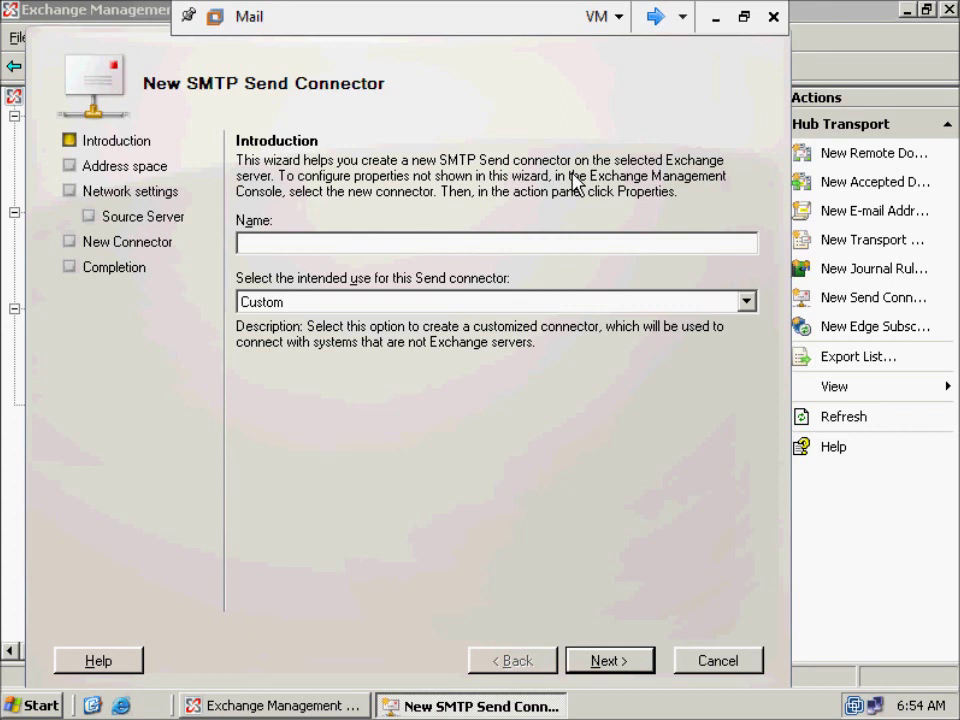
- Name the new Send connector ABC and open its intended-use list, leaving Custom
{"action": "type", "text": "ABC"}
{"action": "left_click", "coordinate": [746, 302]}
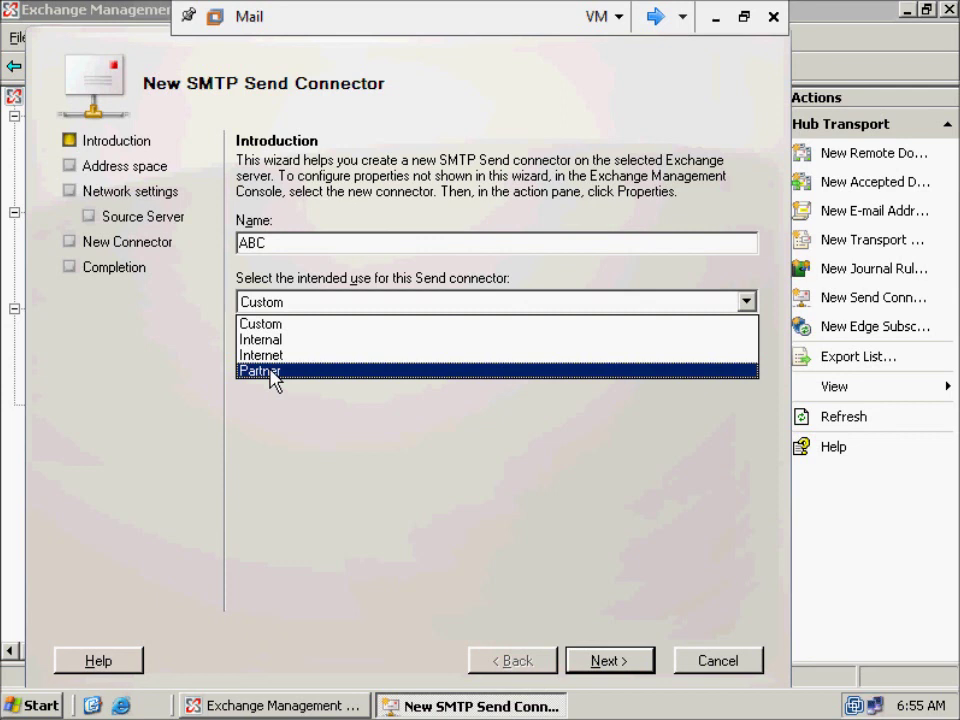
- Switch ABC's intended use through Internal, Internet and Partner, reading each description
{"action": "left_click", "coordinate": [252, 324]}
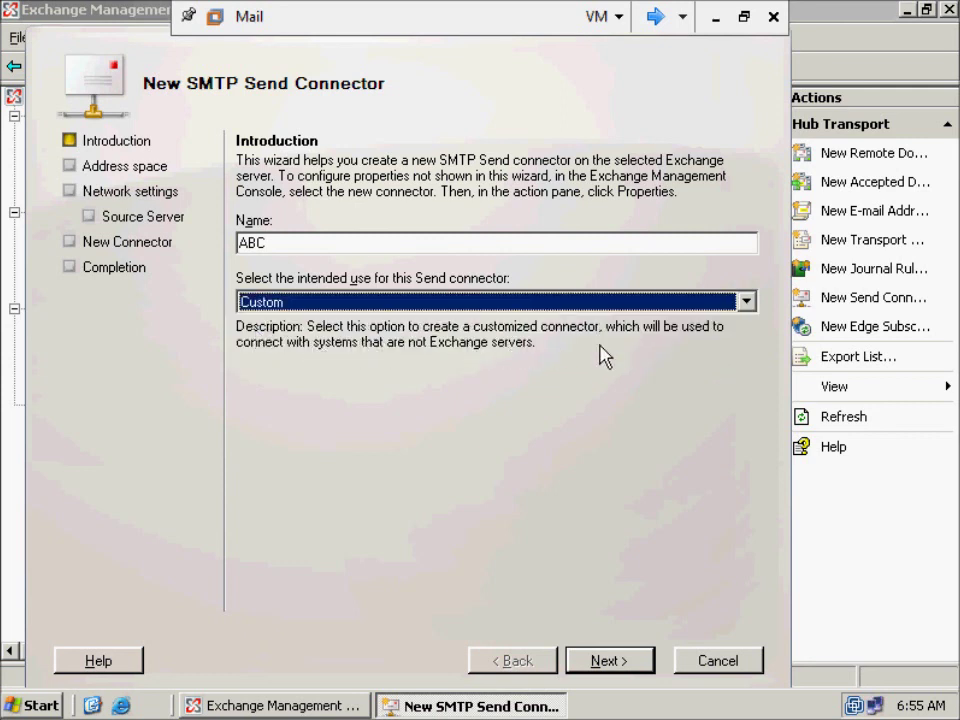
{"action": "left_click", "coordinate": [645, 301]}
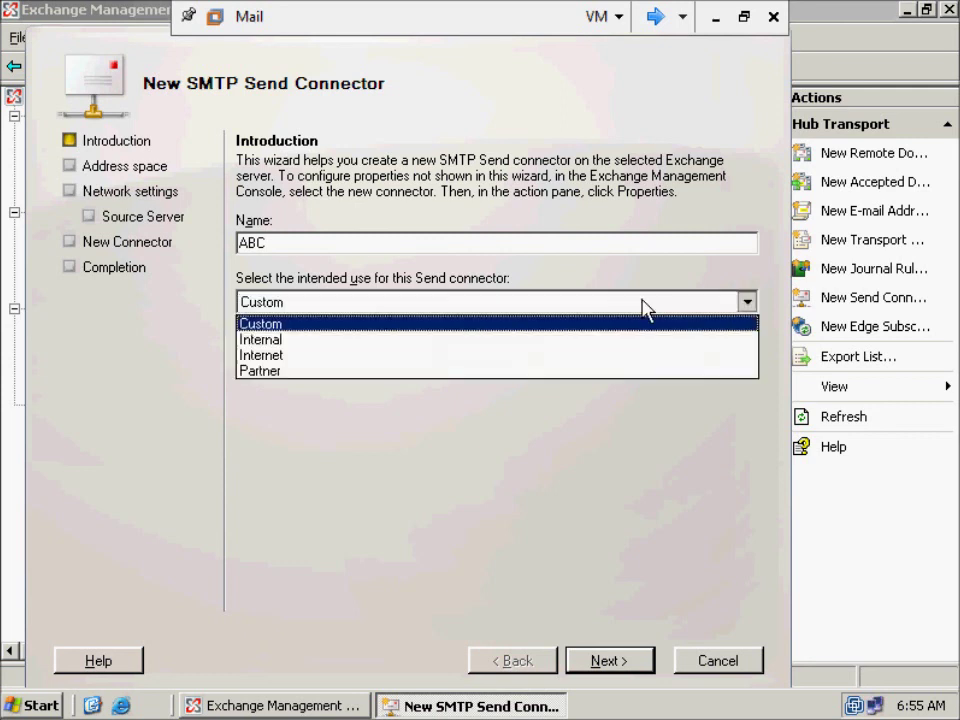
{"action": "left_click", "coordinate": [513, 339]}
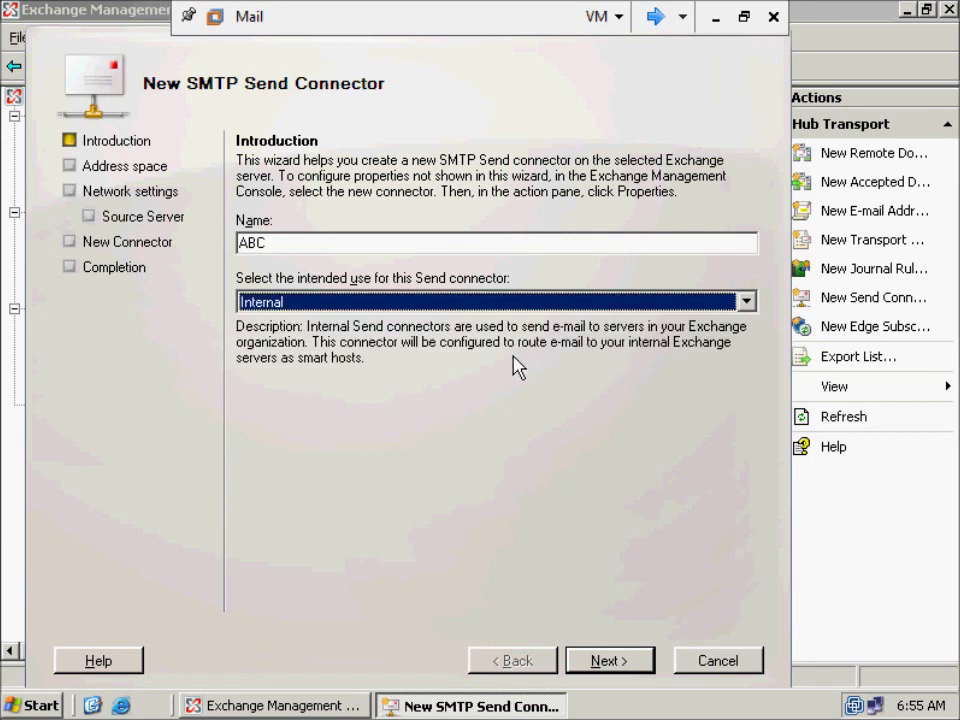
{"action": "left_click", "coordinate": [528, 302]}
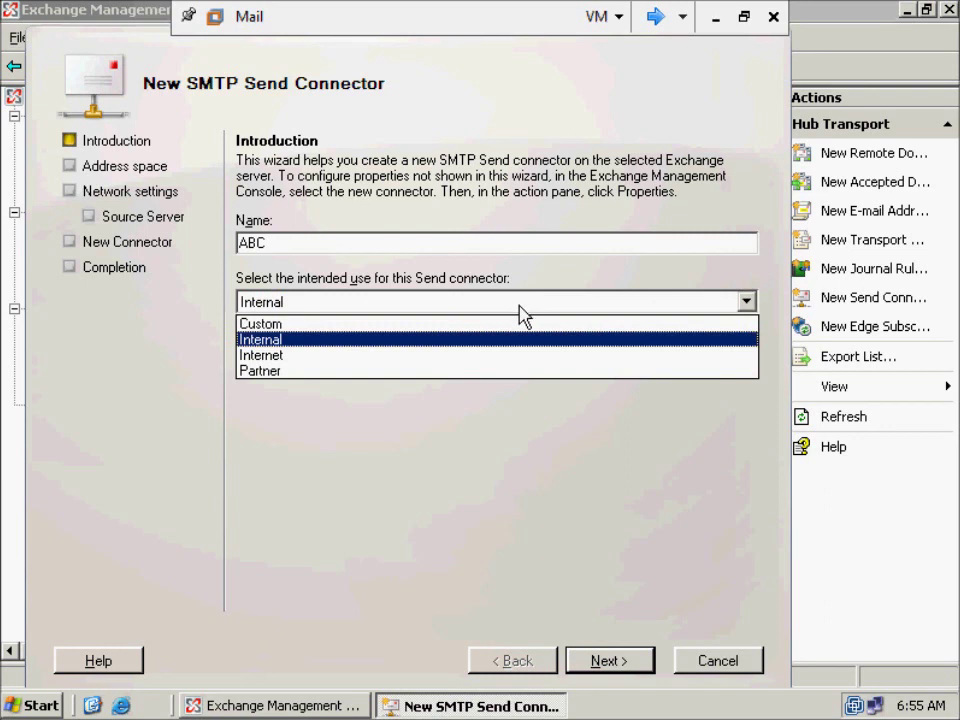
{"action": "left_click", "coordinate": [478, 355]}
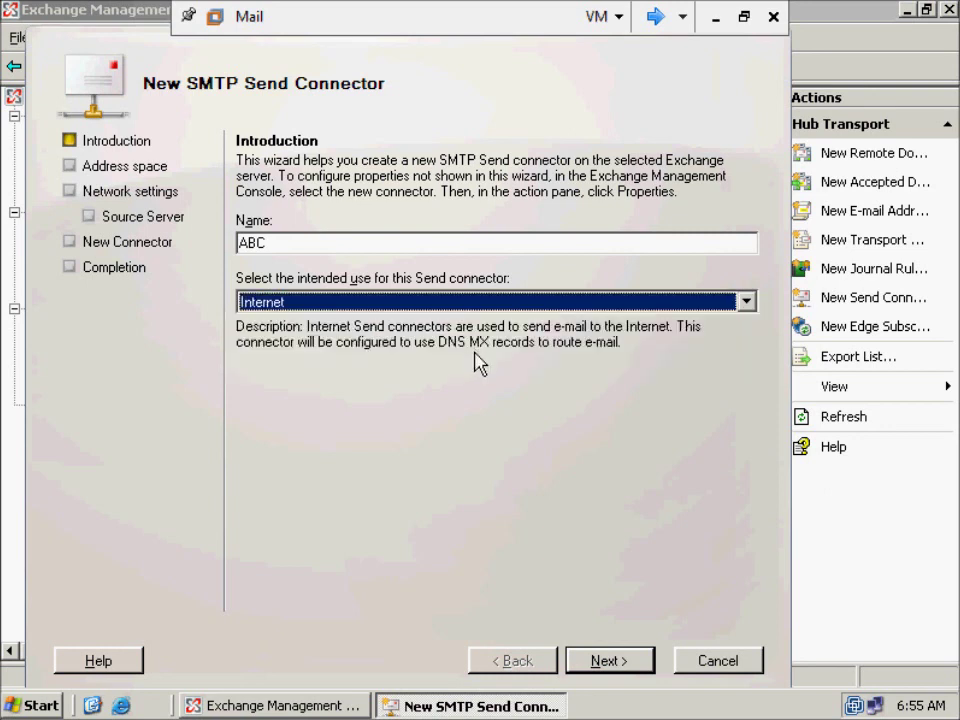
{"action": "left_click", "coordinate": [470, 303]}
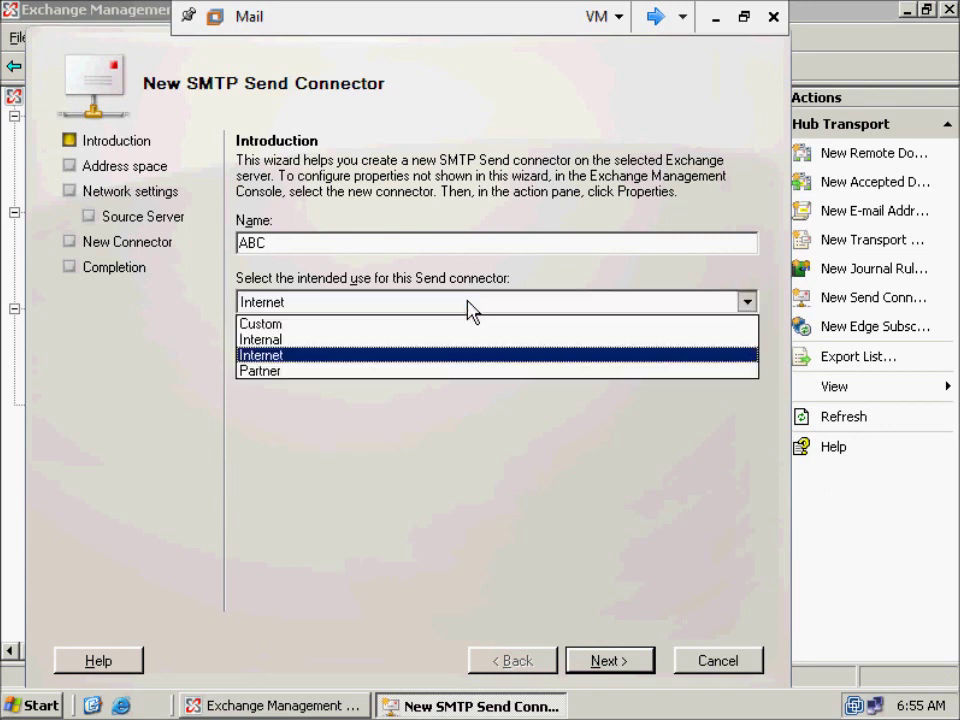
{"action": "left_click", "coordinate": [403, 372]}
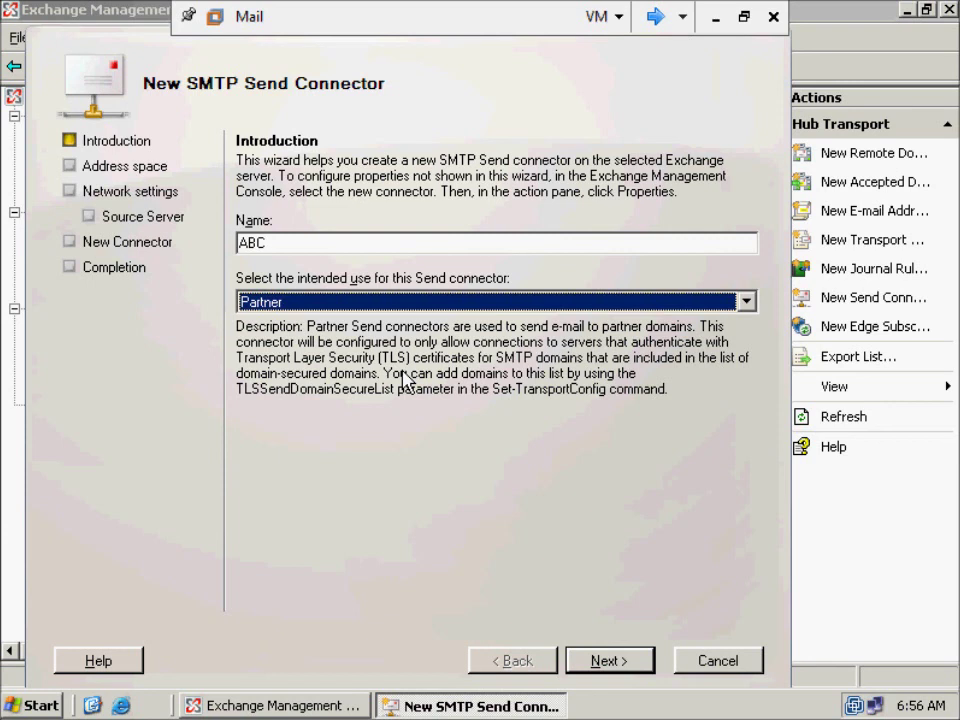
{"action": "left_click", "coordinate": [645, 303]}
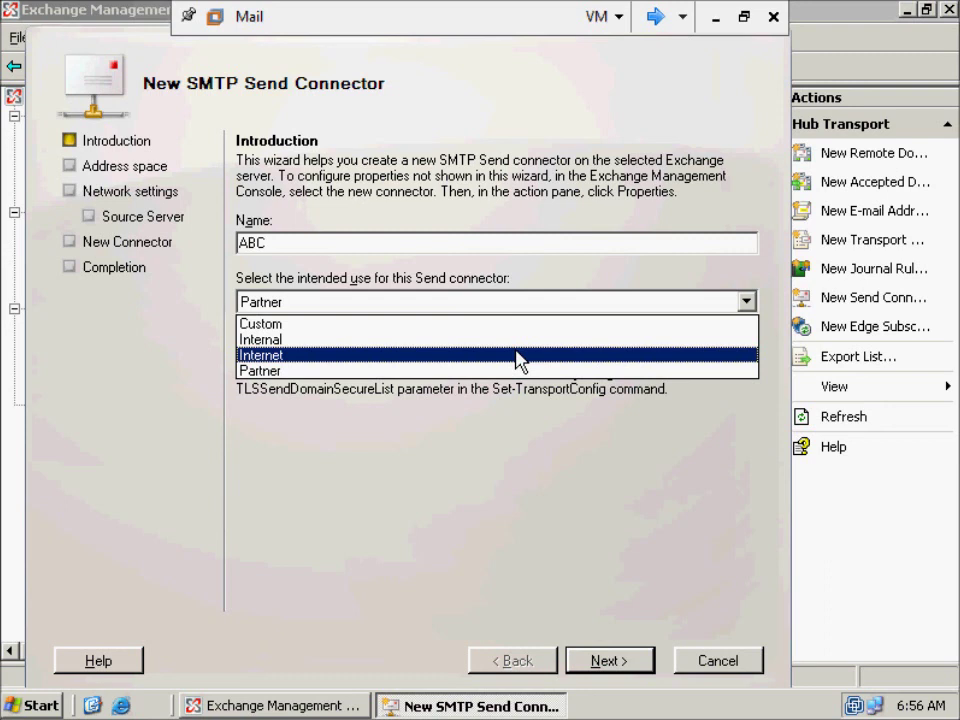
- Pick Internet as connector ABC's intended use from the reopened list
{"action": "left_click", "coordinate": [519, 356]}
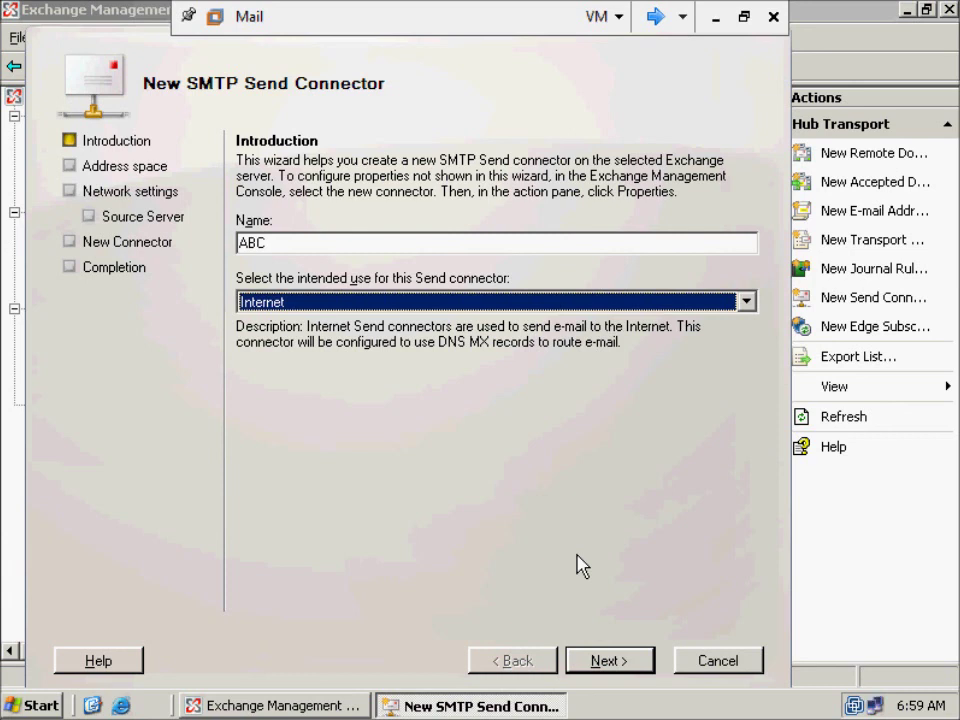
- Add the SMTP address space * to connector ABC and continue to Network settings
{"action": "left_click", "coordinate": [612, 664]}
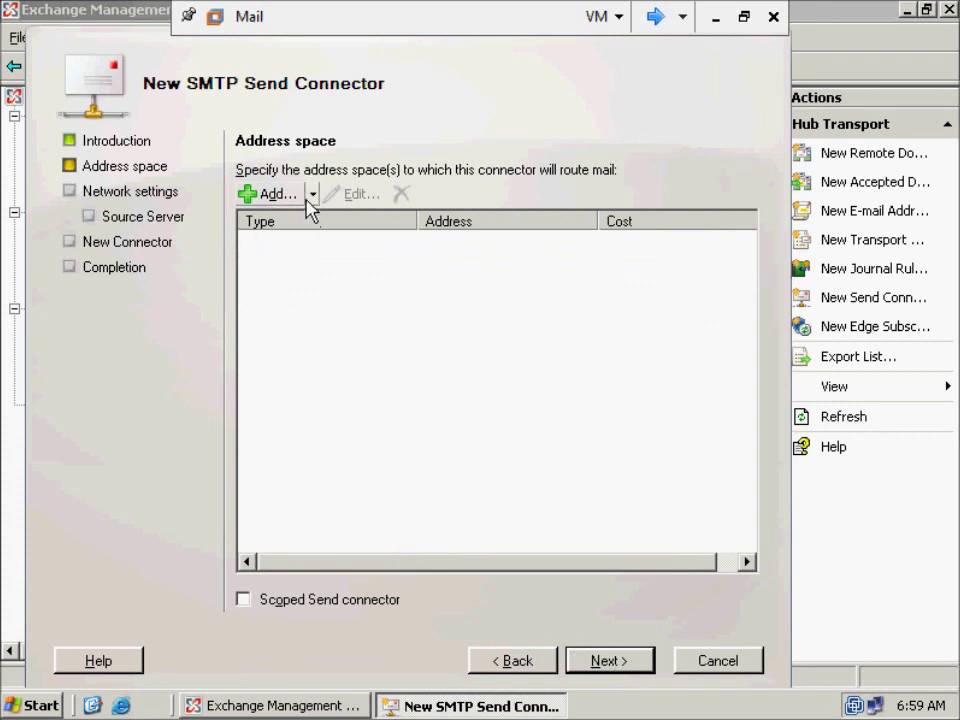
{"action": "left_click", "coordinate": [287, 197]}
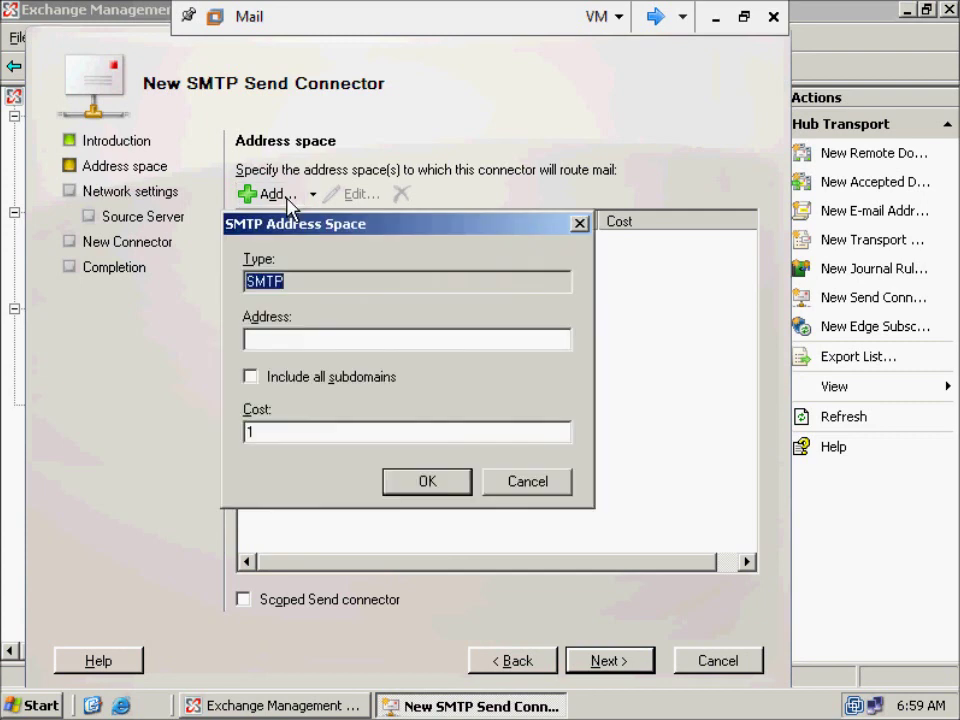
{"action": "left_click", "coordinate": [333, 343]}
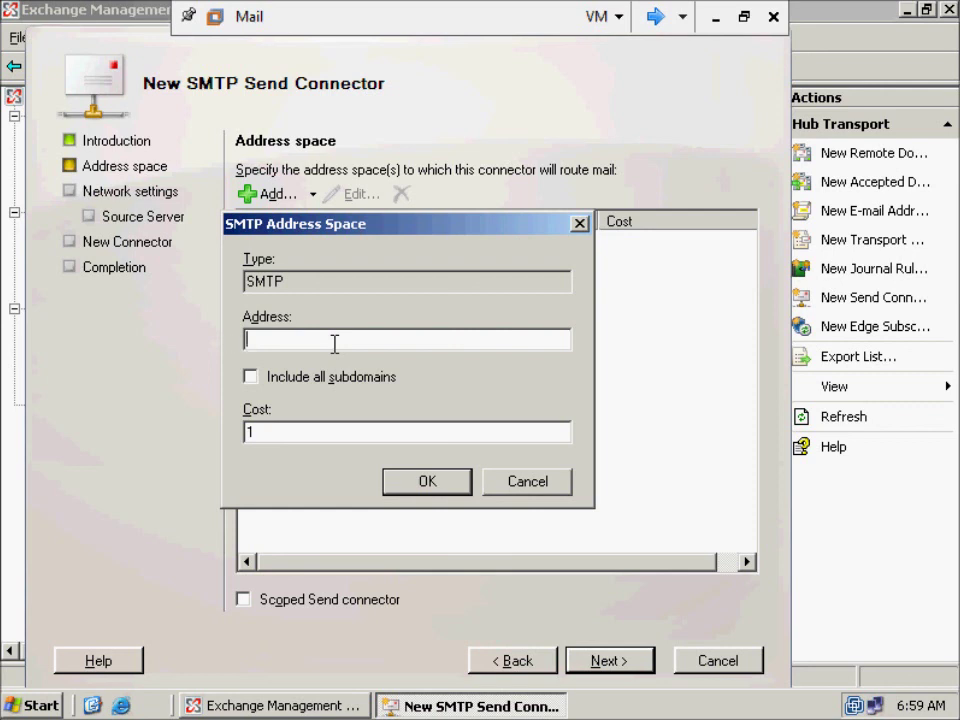
{"action": "type", "text": "*"}
{"action": "left_click", "coordinate": [400, 490]}
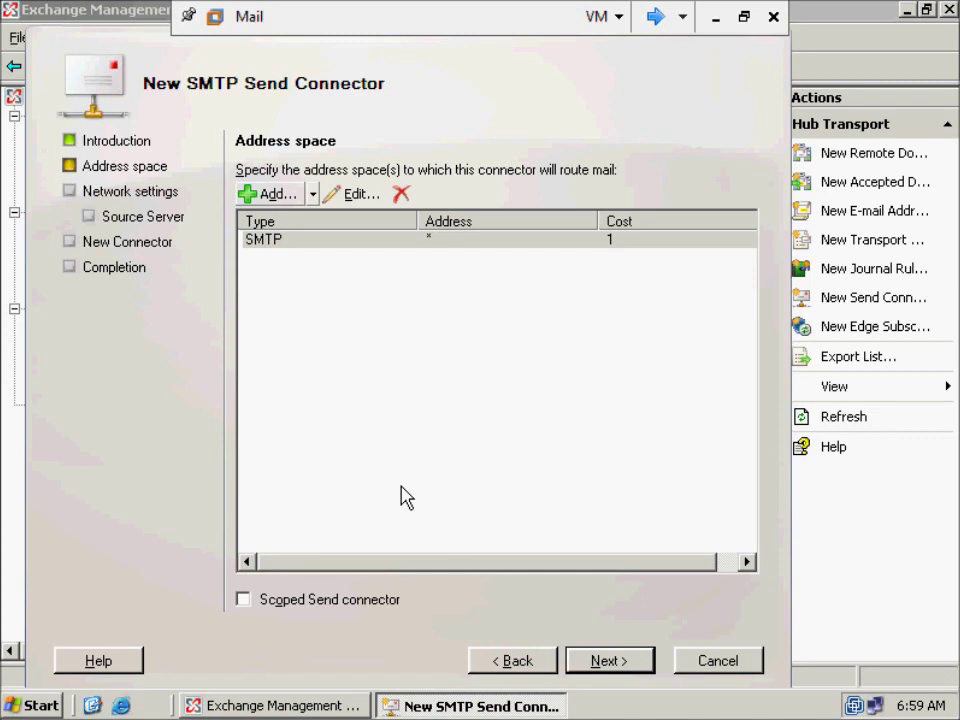
{"action": "left_click", "coordinate": [612, 662]}
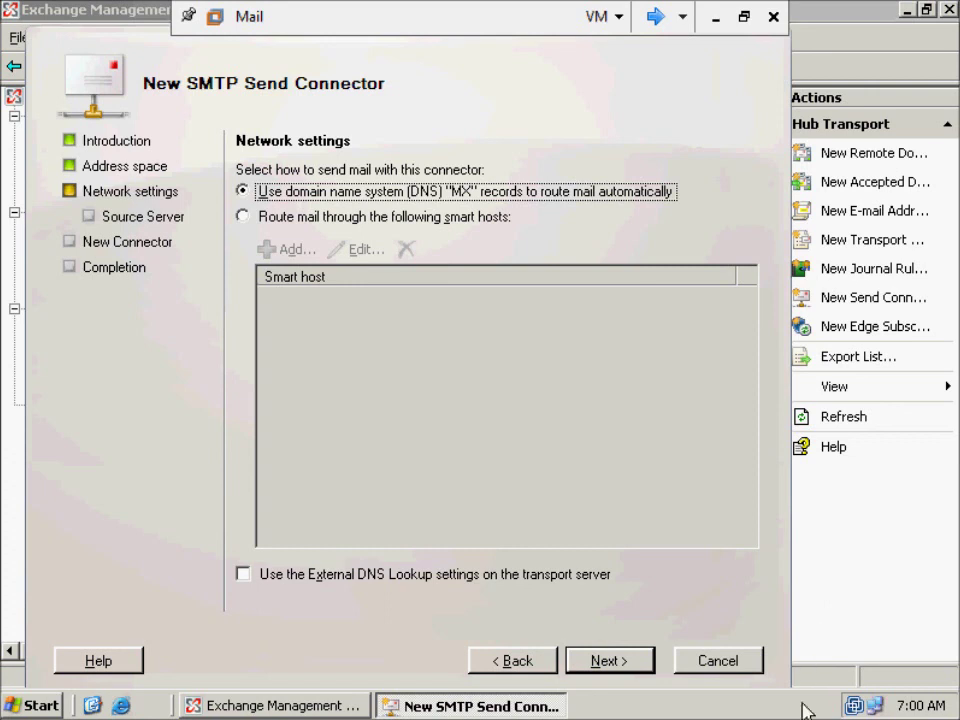
- Keep DNS MX routing with source server MAIL and reach the ABC configuration summary
{"action": "left_click", "coordinate": [634, 666]}
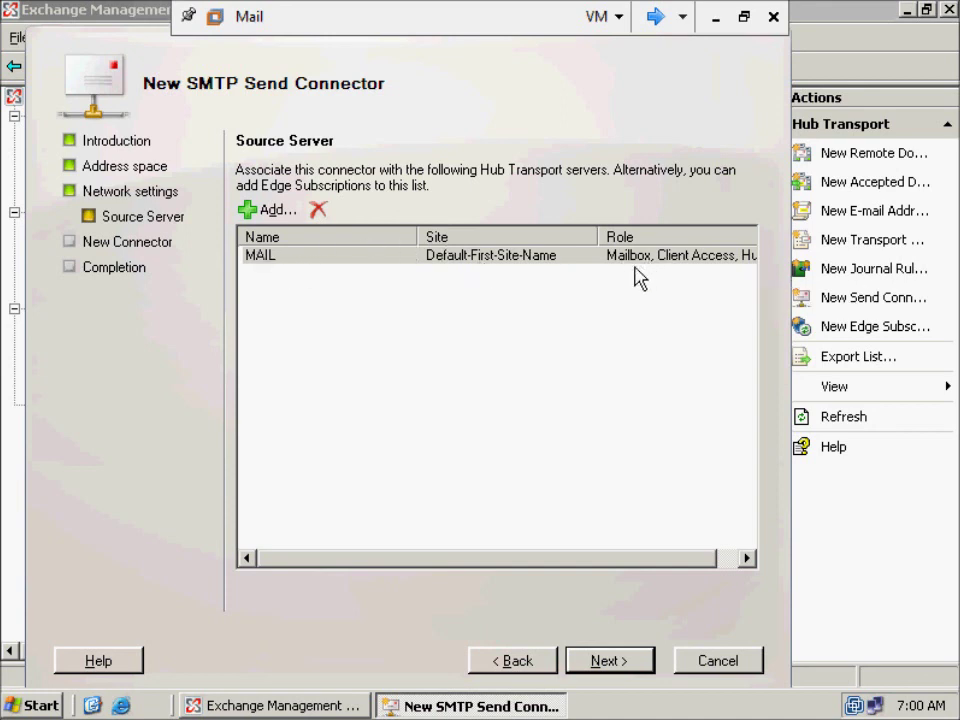
{"action": "mouse_move", "coordinate": [671, 558]}
{"action": "left_mouse_down"}
{"action": "mouse_move", "coordinate": [729, 558]}
{"action": "mouse_move", "coordinate": [666, 566]}
{"action": "left_mouse_up"}
- Create connector ABC from the summary page and close the completed wizard
{"action": "left_click", "coordinate": [612, 661]}
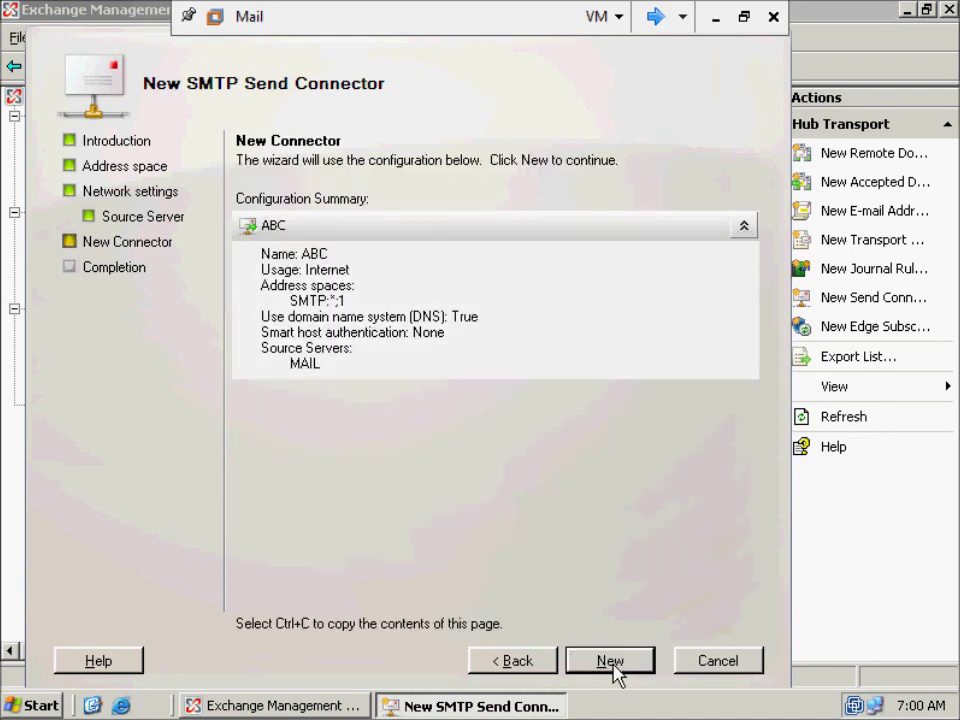
{"action": "left_click", "coordinate": [610, 665]}
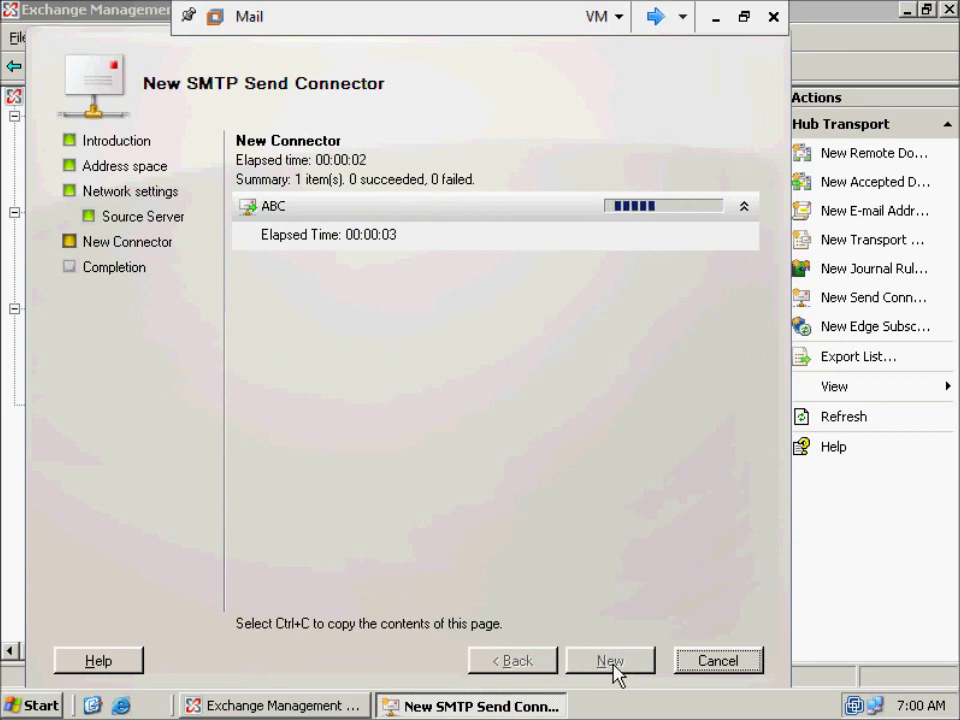
{"action": "left_click", "coordinate": [611, 663]}
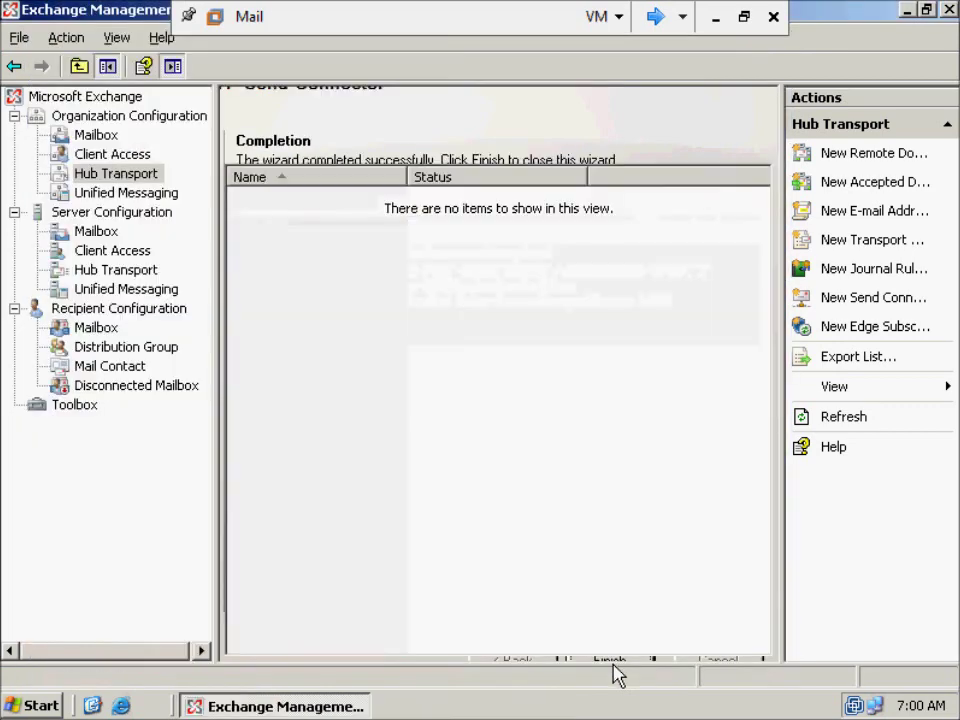
{"action": "left_click", "coordinate": [561, 383]}
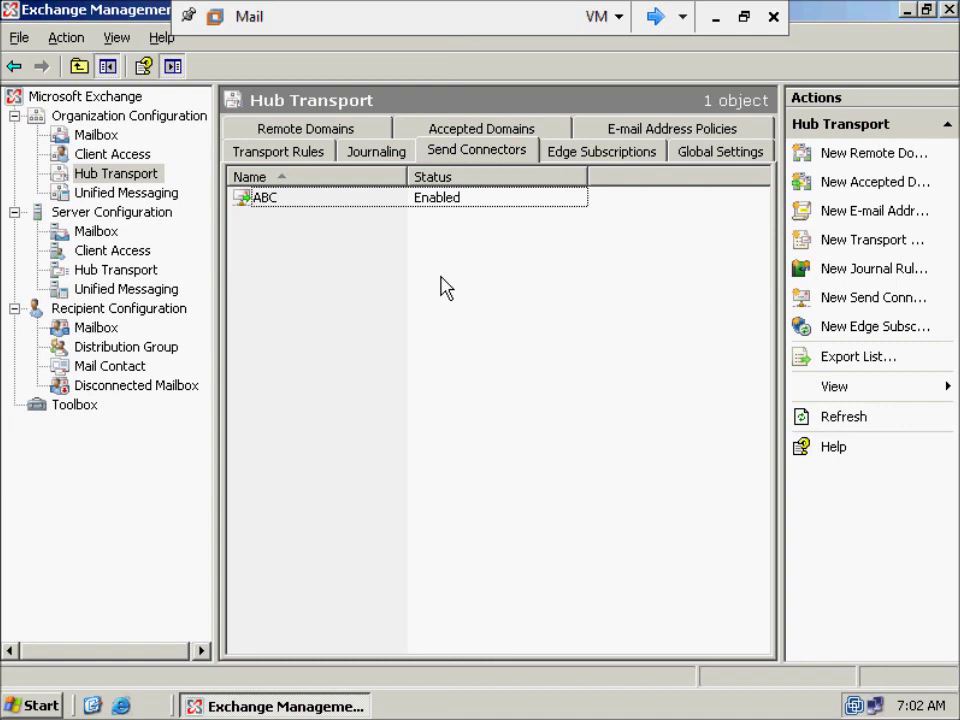
- Start a new Send connector named XYZ with Internet intended use and advance to address space
{"action": "left_click", "coordinate": [878, 305]}
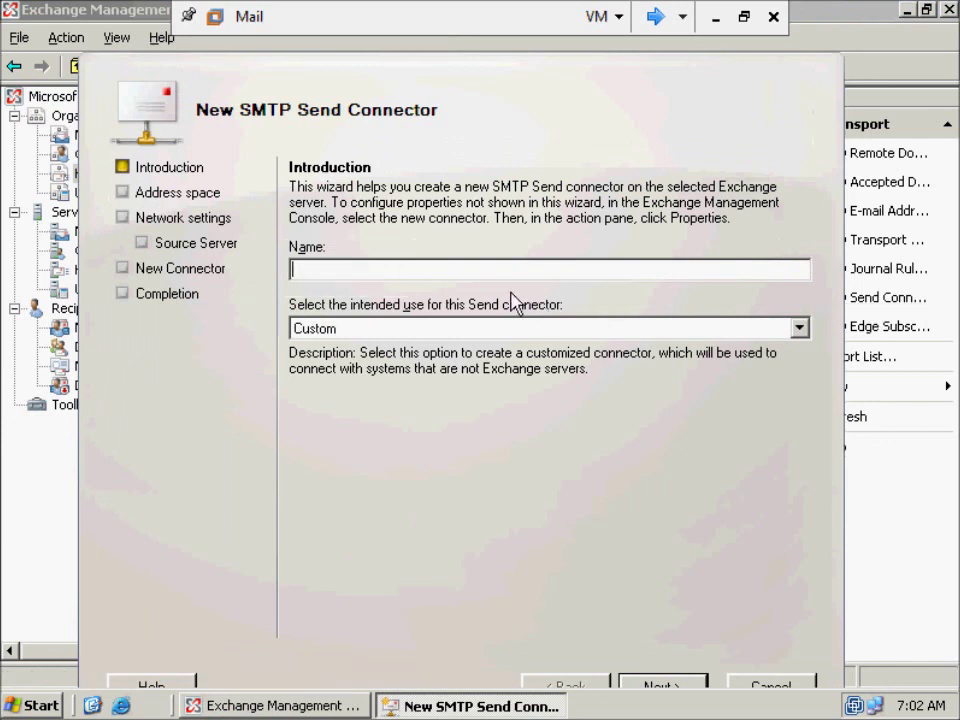
{"action": "type", "text": "XYZ"}
{"action": "left_click", "coordinate": [729, 326]}
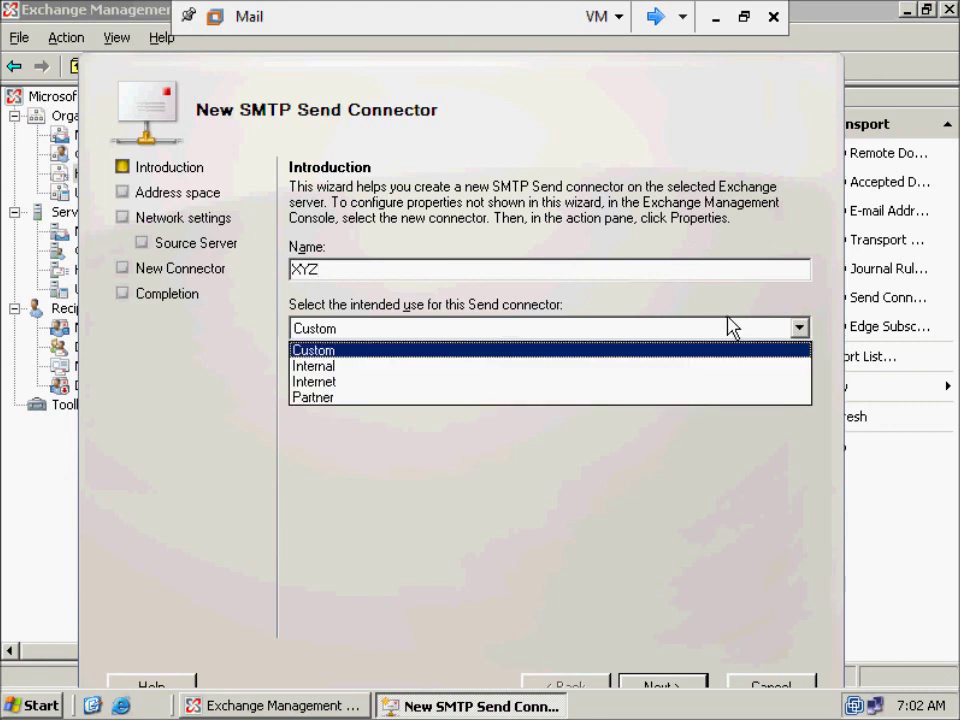
{"action": "left_click", "coordinate": [513, 381]}
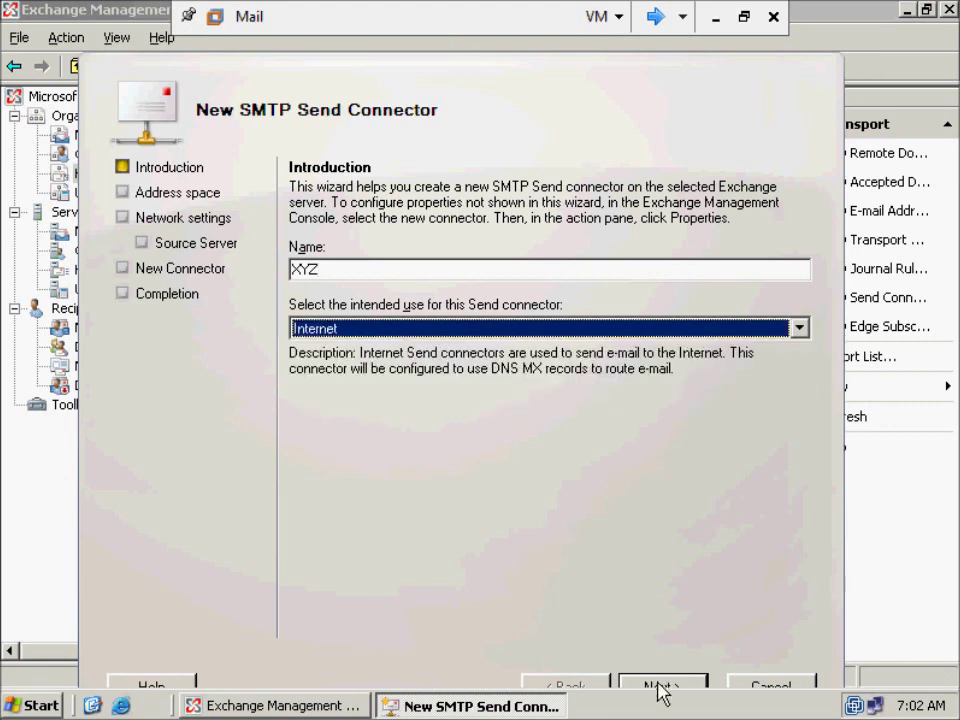
{"action": "left_click", "coordinate": [660, 688]}
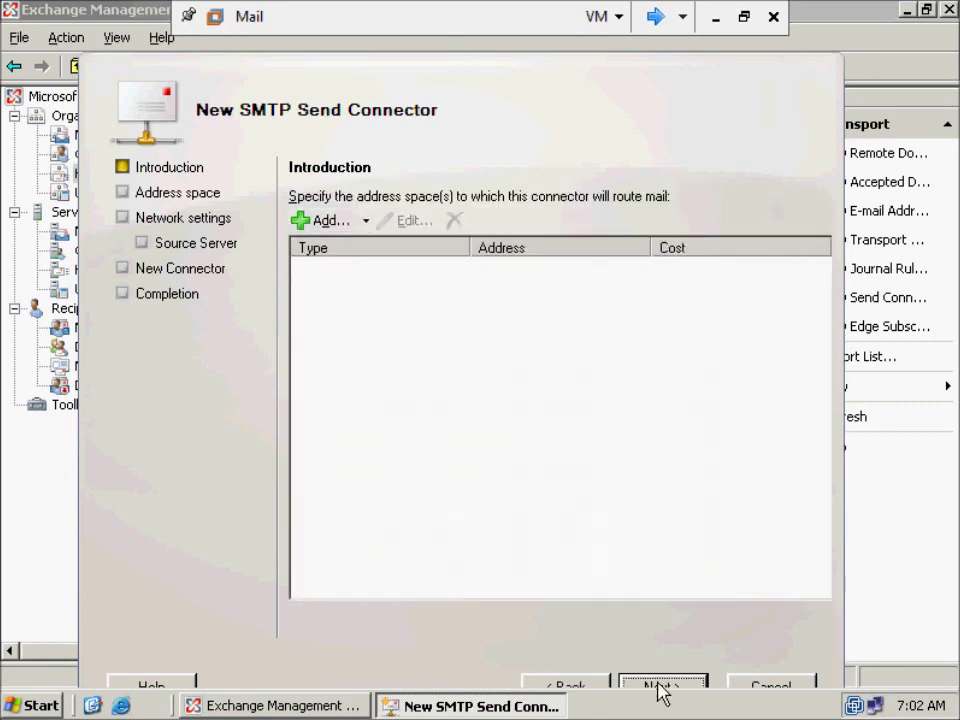
- Add SMTP address space xyz.com, deleting the @ prefix after the invalid-domain error
{"action": "left_click", "coordinate": [365, 220]}
{"action": "left_click", "coordinate": [362, 247]}
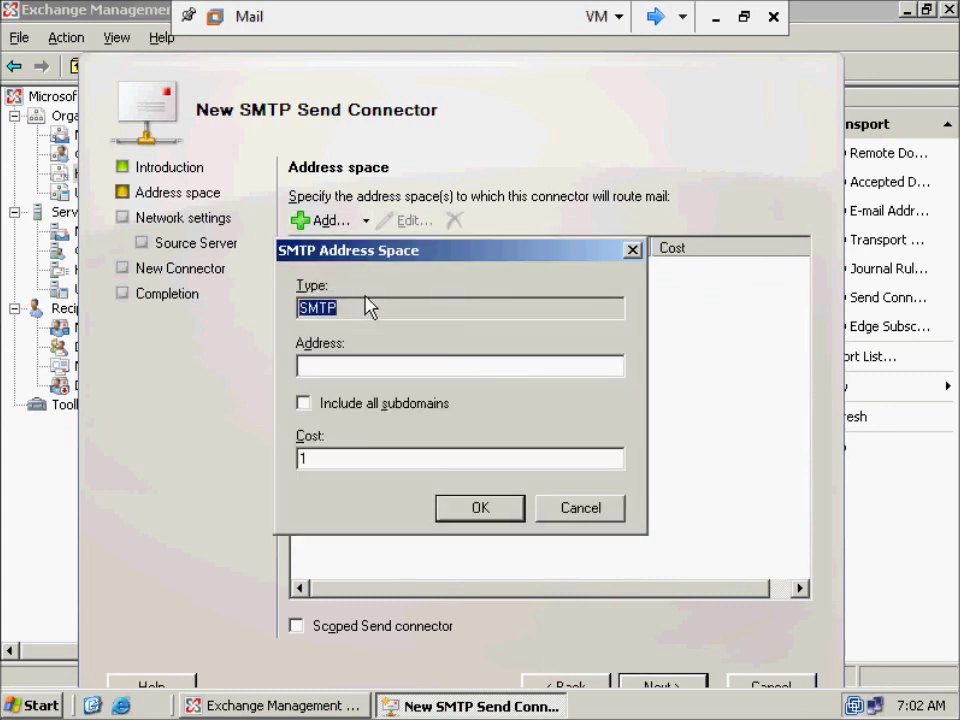
{"action": "left_click", "coordinate": [356, 365]}
{"action": "type", "text": "@"}
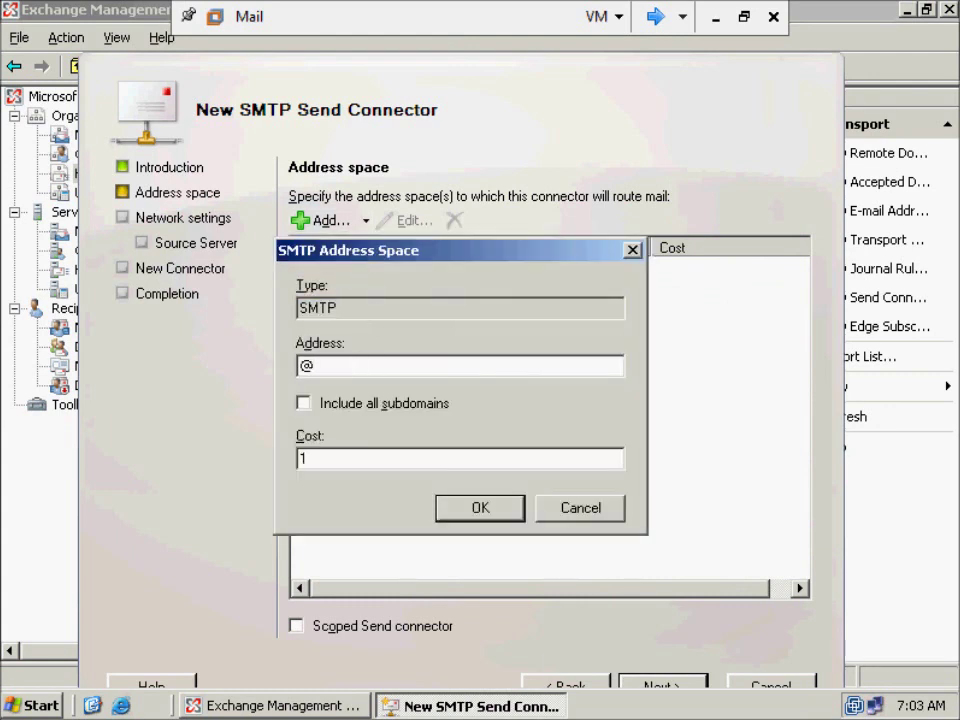
{"action": "type", "text": "xyz.com"}
{"action": "left_click", "coordinate": [440, 514]}
{"action": "left_click", "coordinate": [531, 429]}
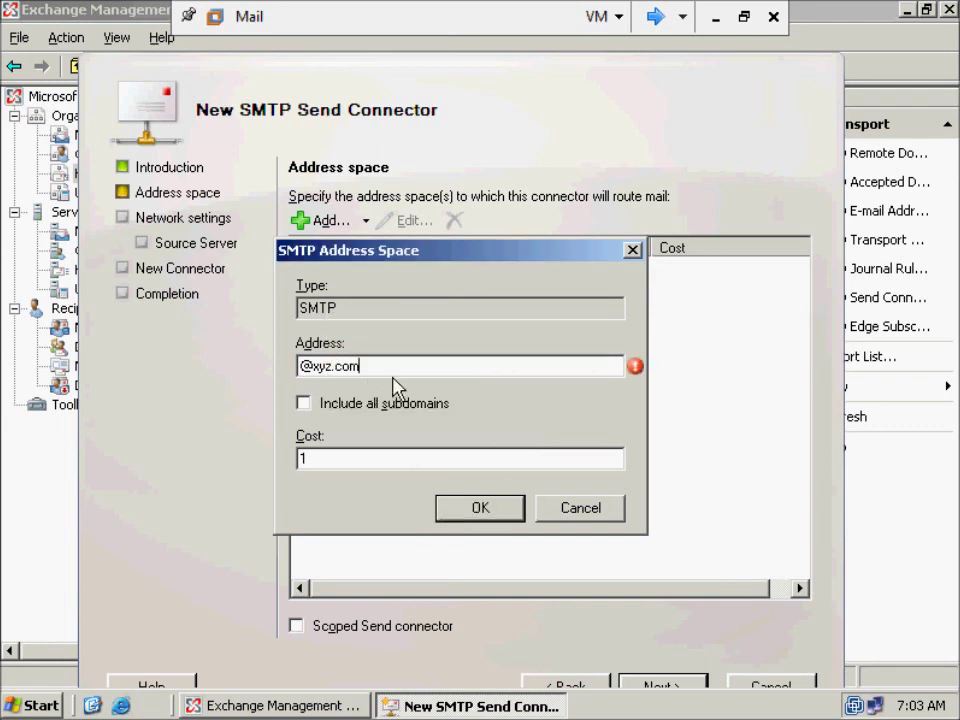
{"action": "key", "text": "Home"}
{"action": "key", "text": "Right"}
{"action": "key", "text": "BackSpace"}
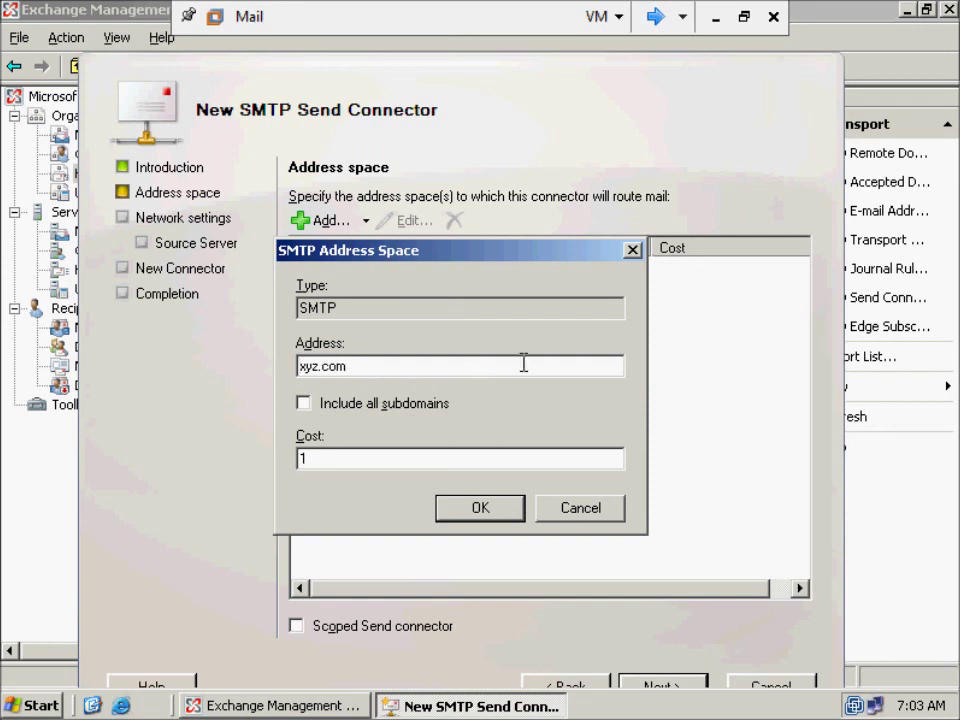
{"action": "left_click", "coordinate": [477, 507]}
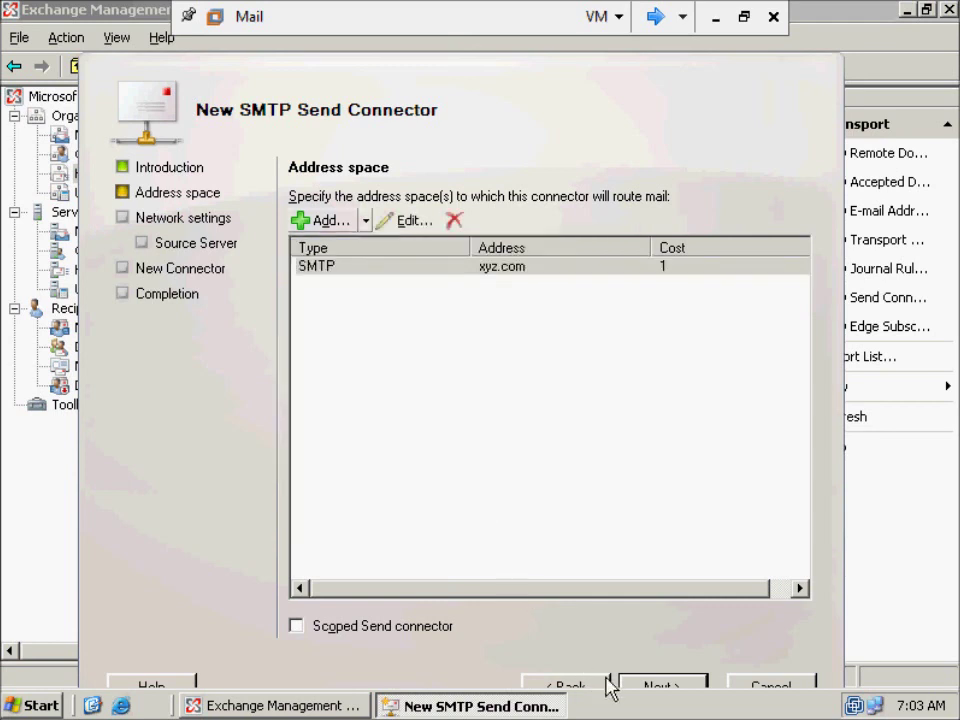
- Switch XYZ's network settings to smart host routing and start adding a smart host by IP address
{"action": "left_click", "coordinate": [655, 688]}
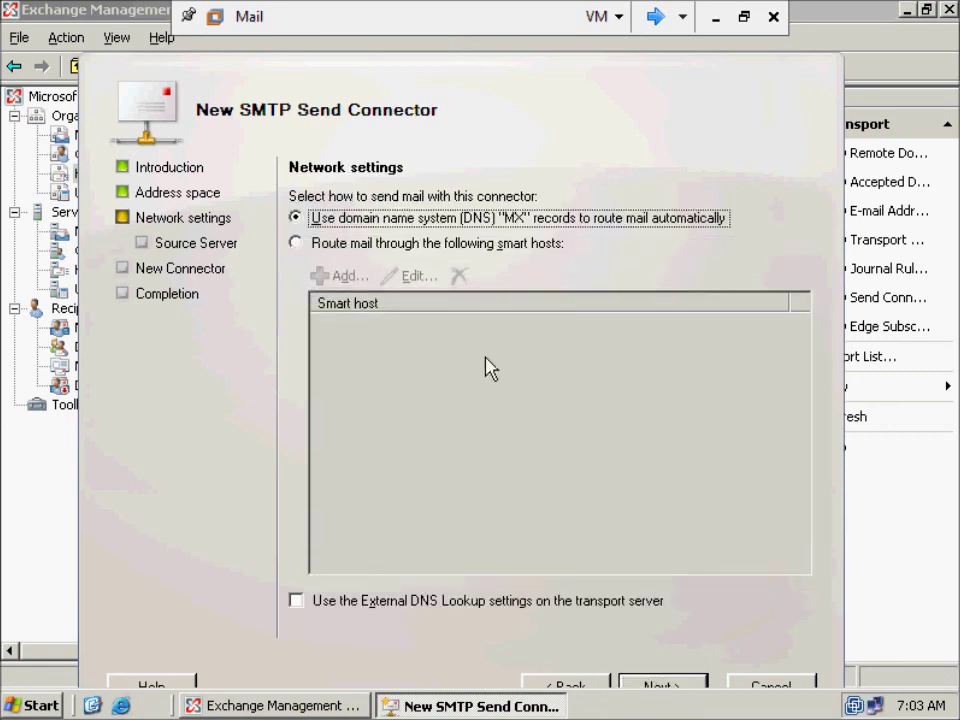
{"action": "left_click", "coordinate": [534, 243]}
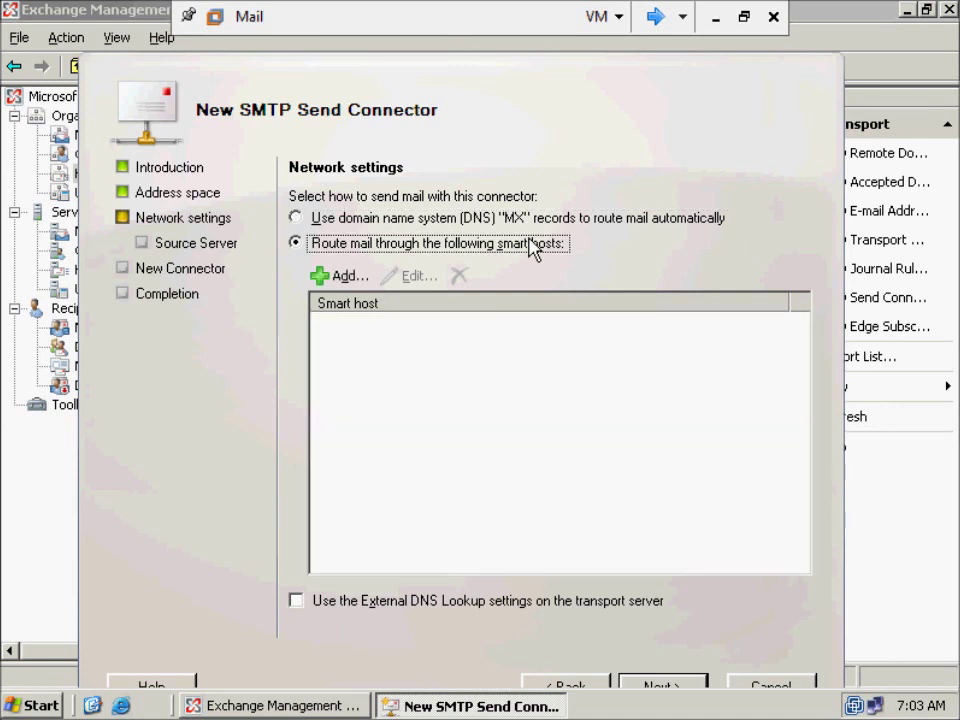
{"action": "left_click", "coordinate": [338, 275]}
{"action": "left_click_drag", "start_coordinate": [312, 336], "coordinate": [159, 343]}
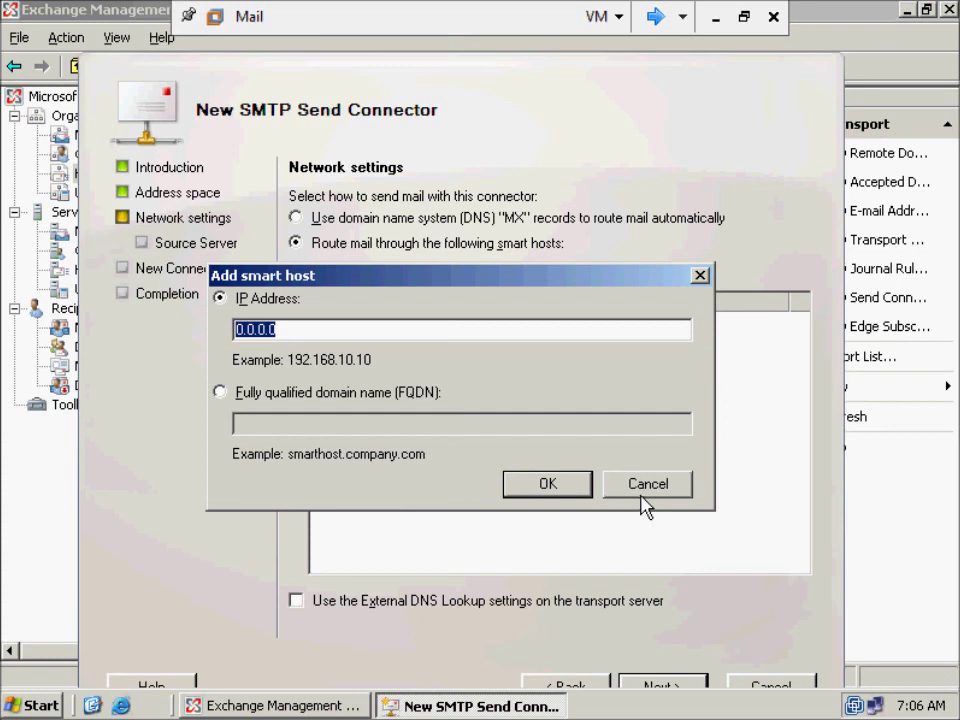
- Discard the smart host entry and cancel the New SMTP Send Connector wizard without creating a connector
{"action": "left_click", "coordinate": [643, 500]}
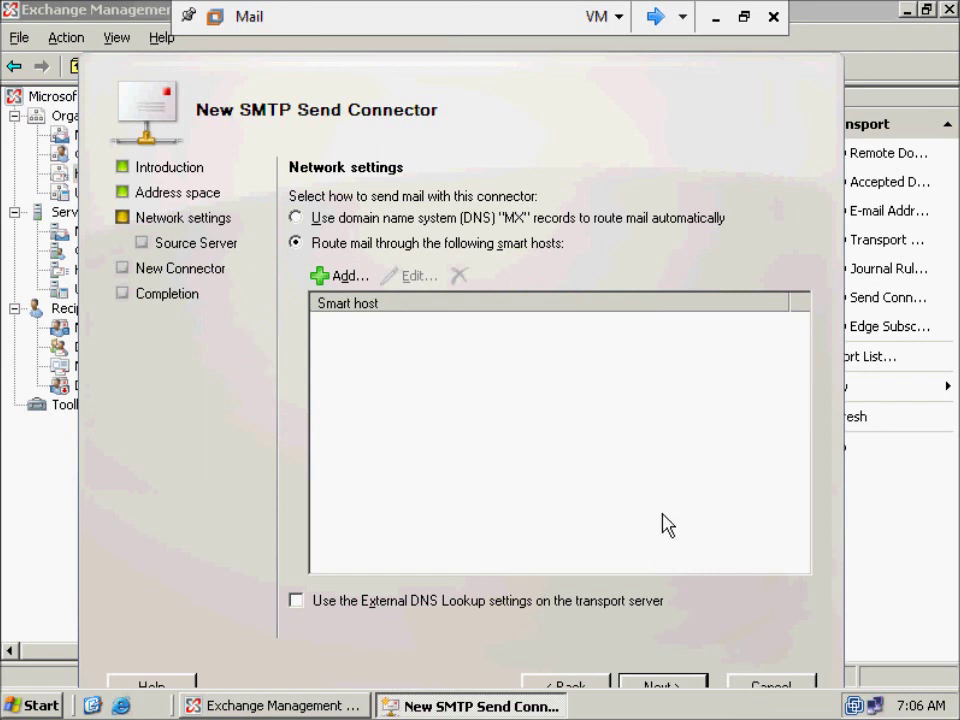
{"action": "left_click", "coordinate": [765, 688]}
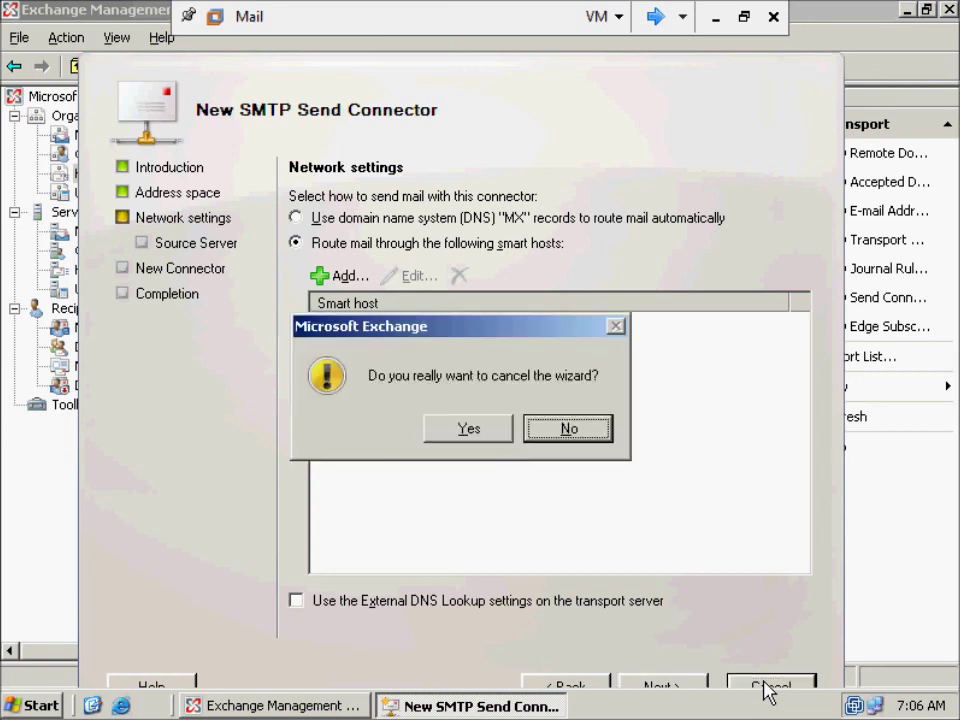
{"action": "left_click", "coordinate": [470, 430]}
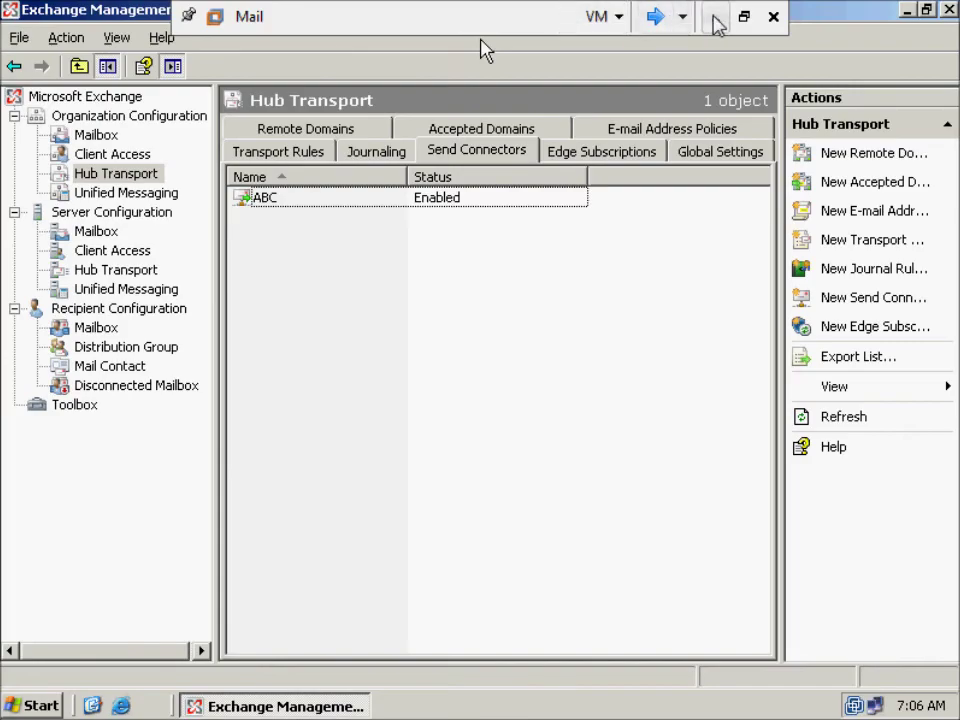
{"action": "left_click", "coordinate": [716, 17]}
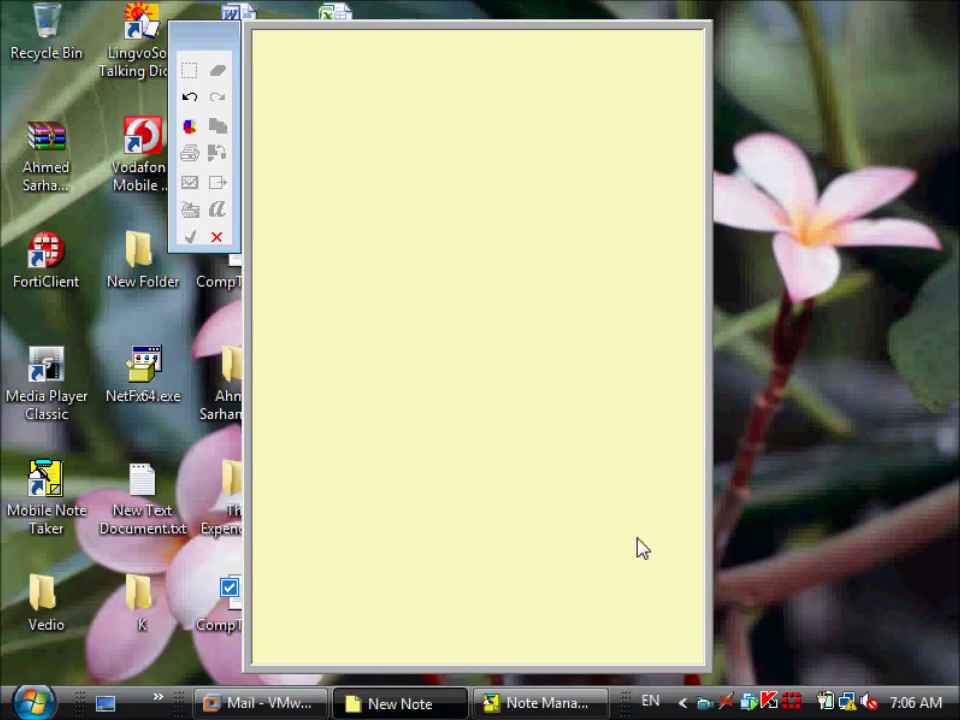
{"action": "left_click", "coordinate": [258, 703]}
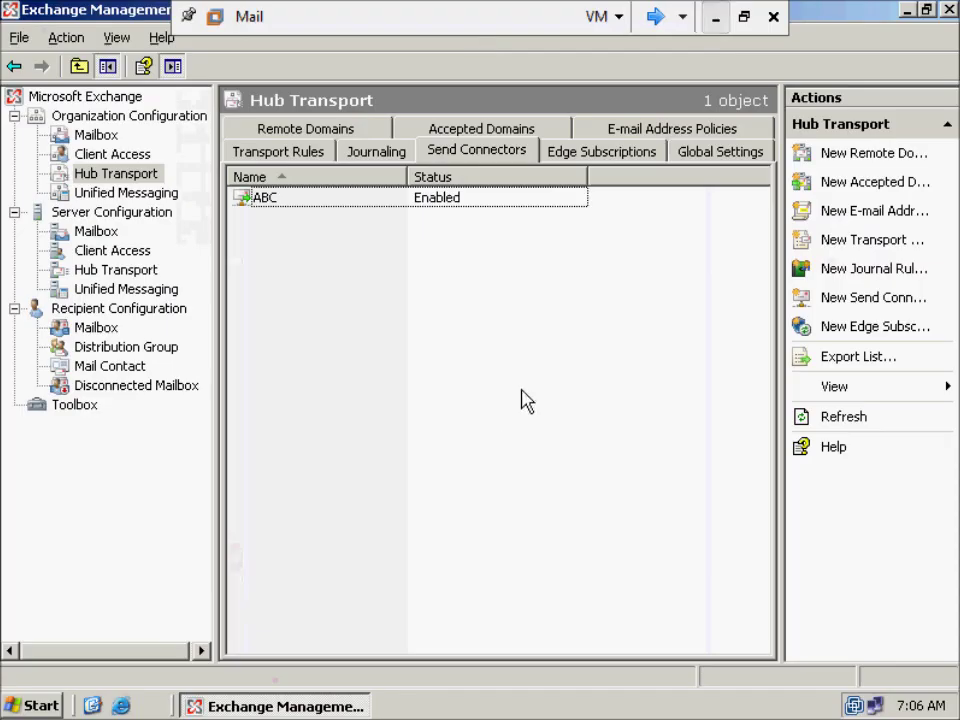
{"action": "left_click", "coordinate": [458, 205]}
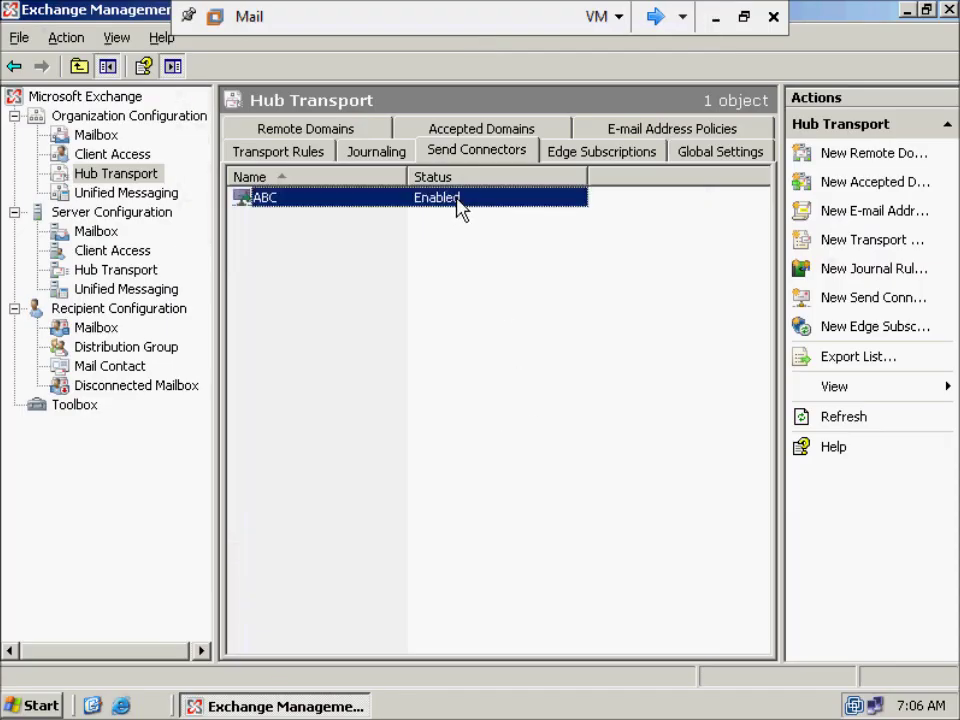
{"action": "key", "text": "Return"}
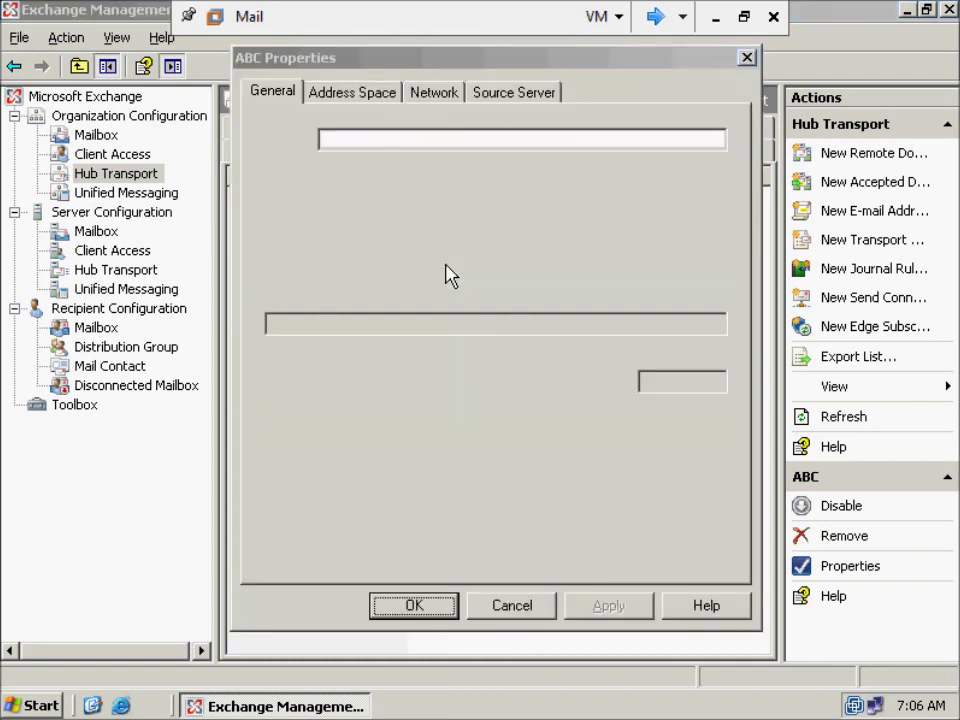
{"action": "left_click", "coordinate": [367, 99]}
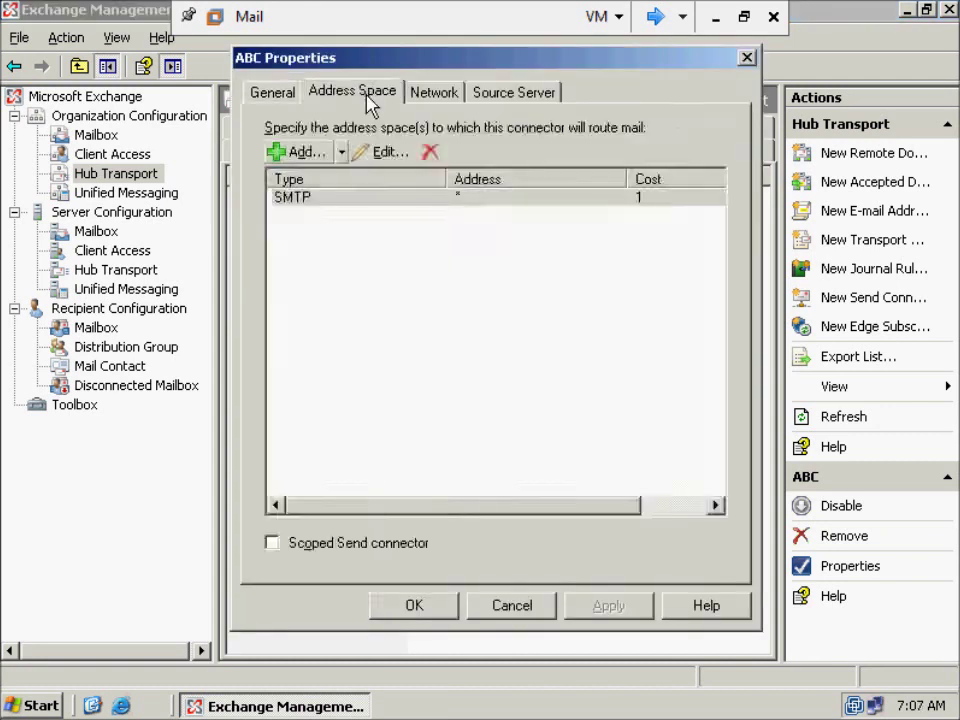
{"action": "double_click", "coordinate": [364, 199]}
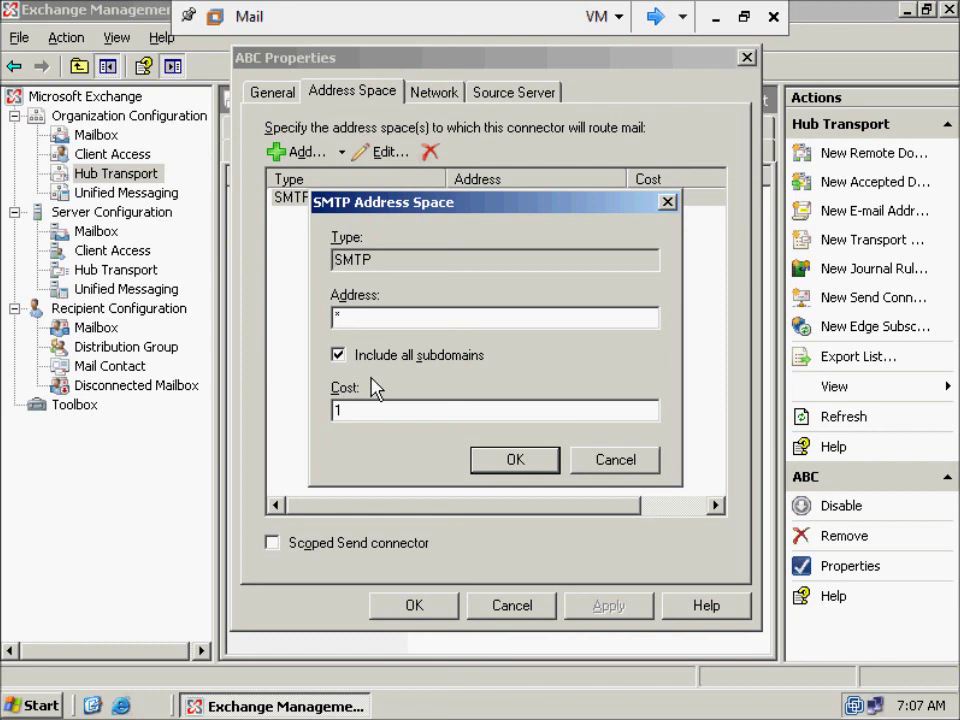
{"action": "left_click", "coordinate": [619, 467]}
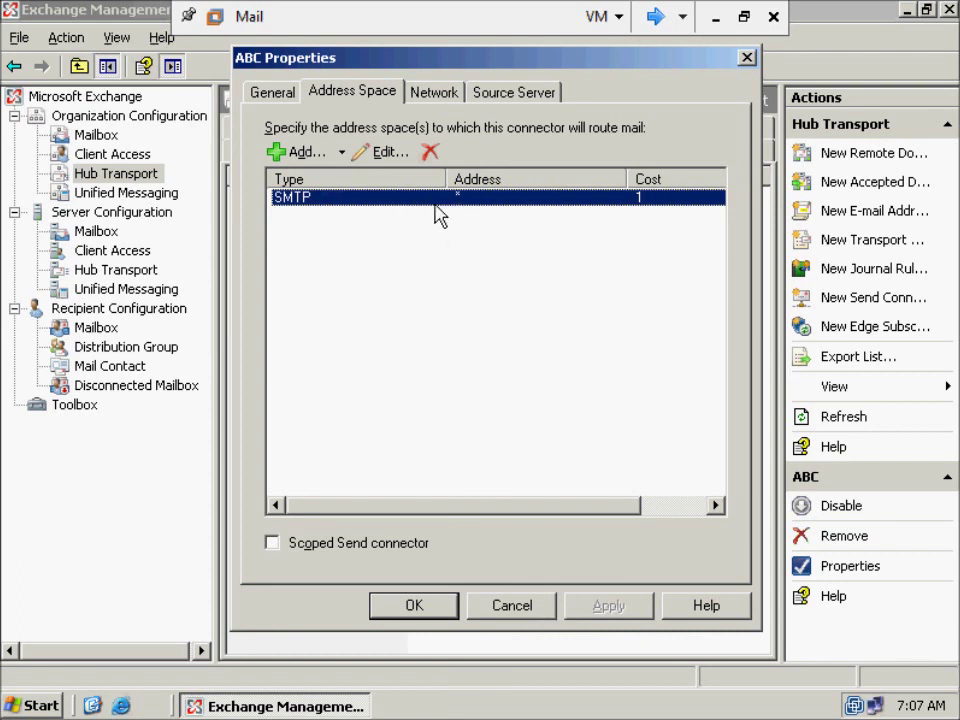
{"action": "left_click", "coordinate": [520, 614]}
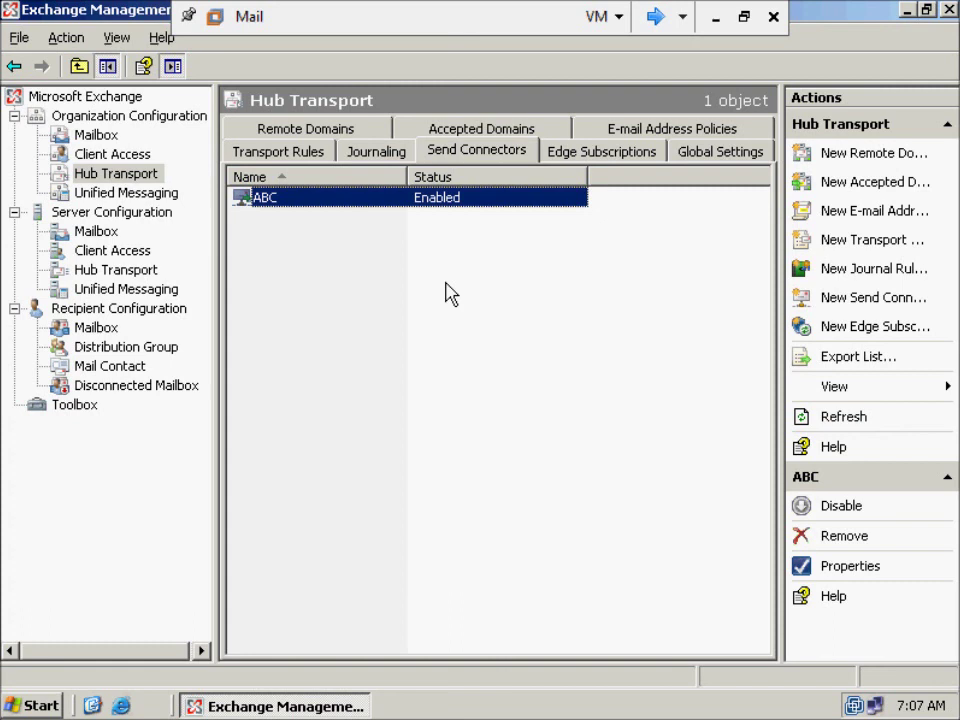
- Deselect the ABC connector and minimize the VMware virtual machine to reveal the host desktop
{"action": "left_click", "coordinate": [447, 292]}
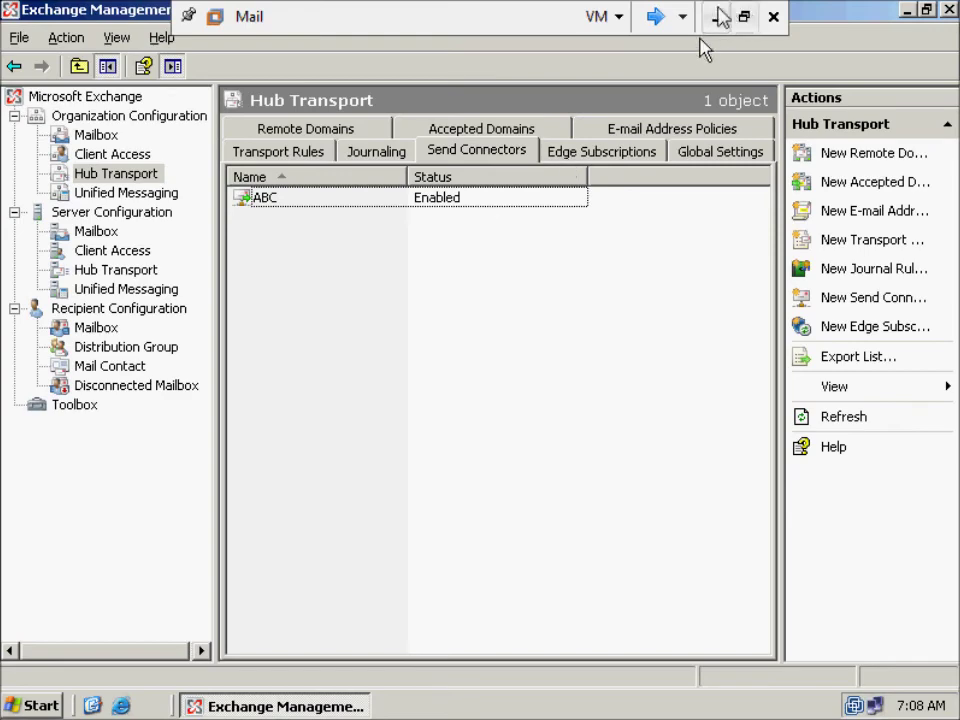
{"action": "left_click", "coordinate": [715, 18]}
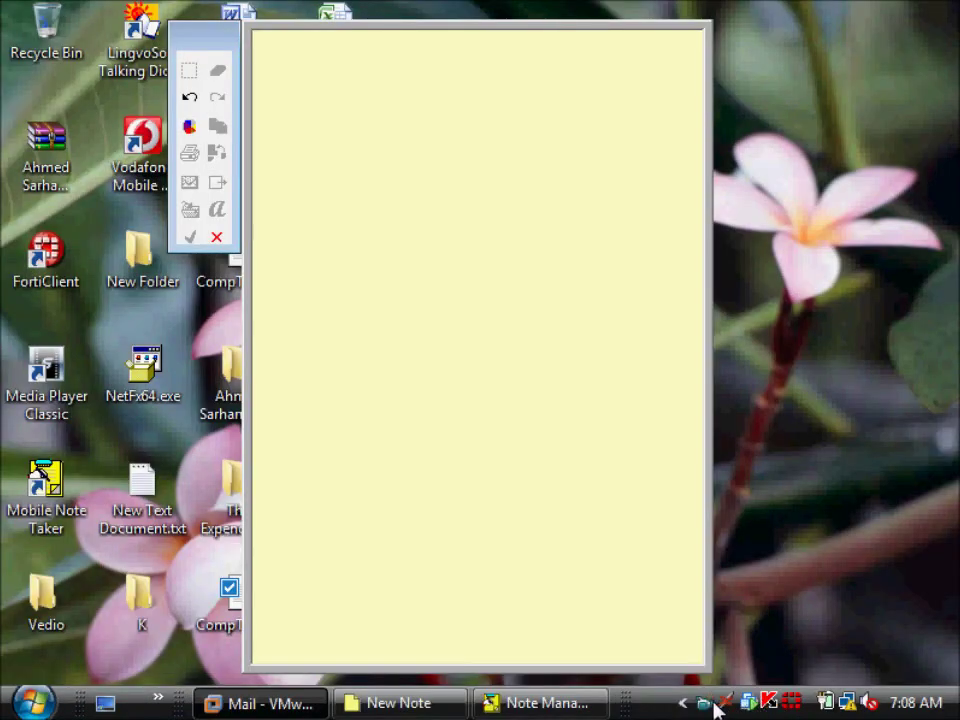